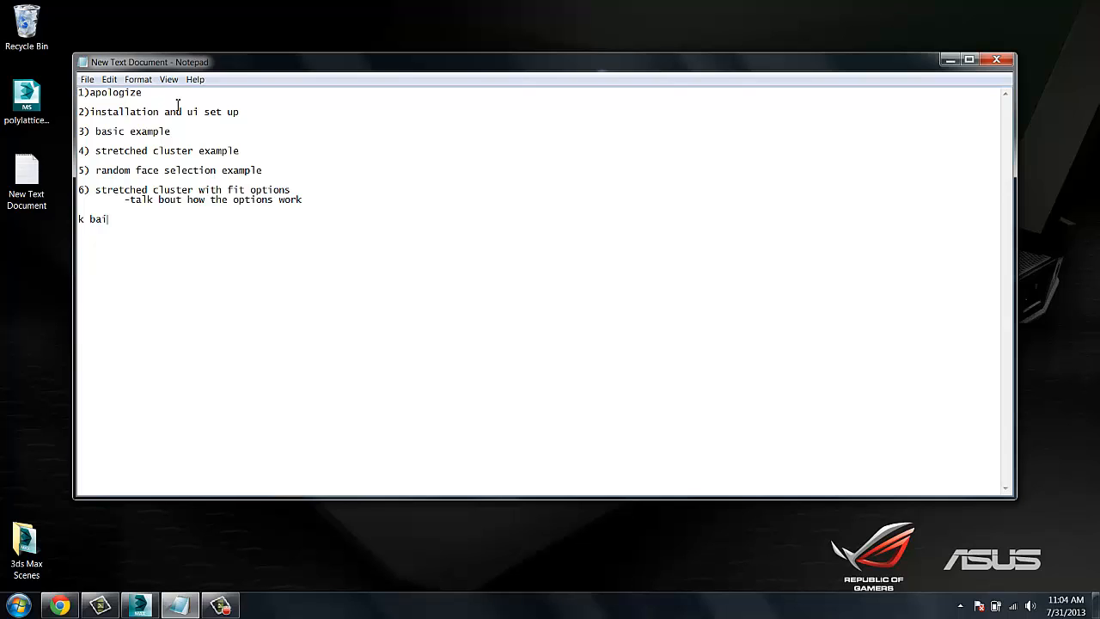
Step: Switch to Chrome, show the QuickLattice page on ScriptSpot and close the Camtasia Studio and Google News pages
left_click(171, 92)
mouse_move(140, 604)
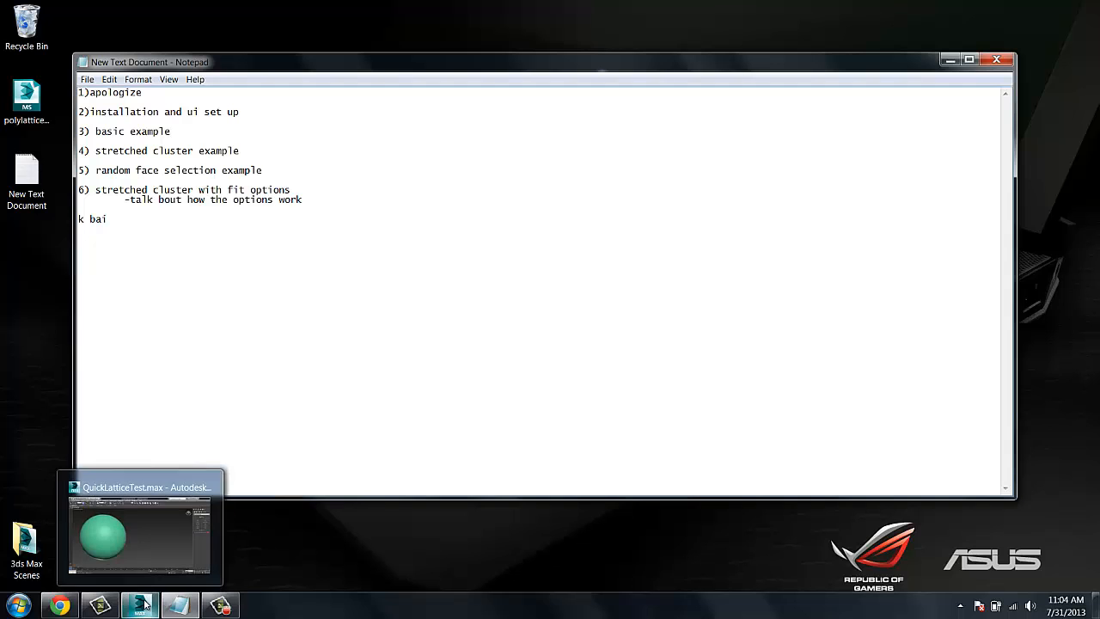
mouse_move(59, 604)
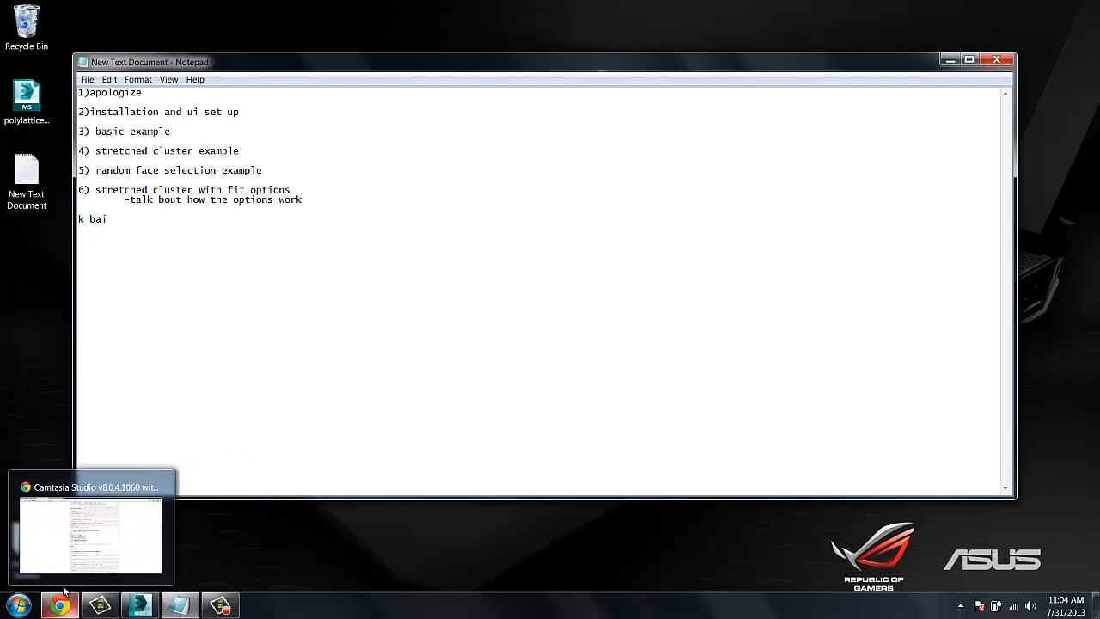
left_click(52, 482)
left_click(60, 8)
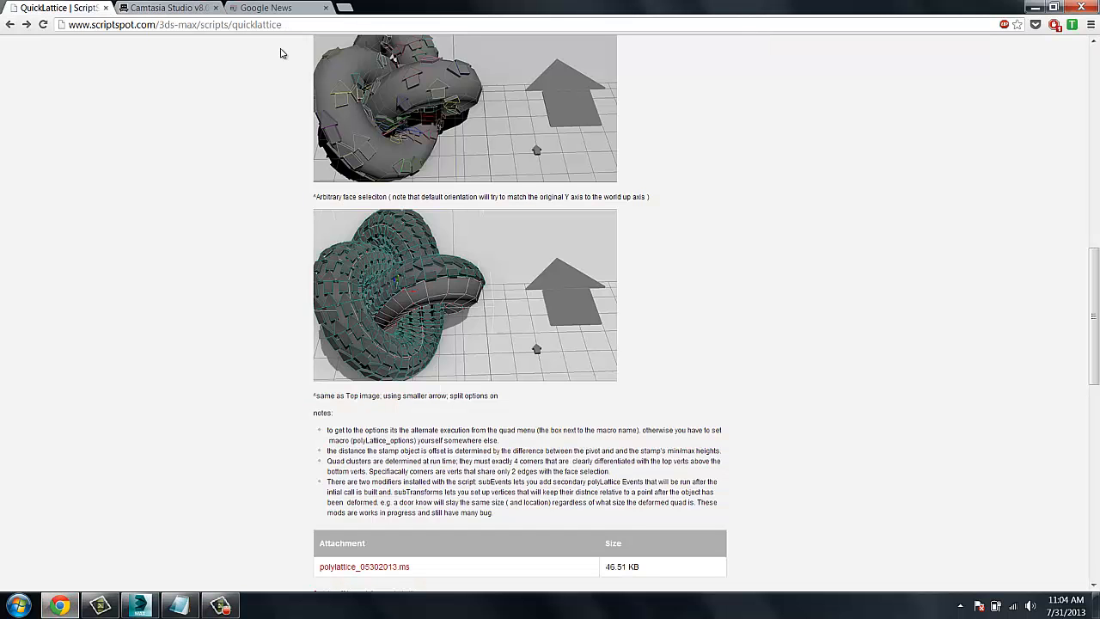
left_click(215, 7)
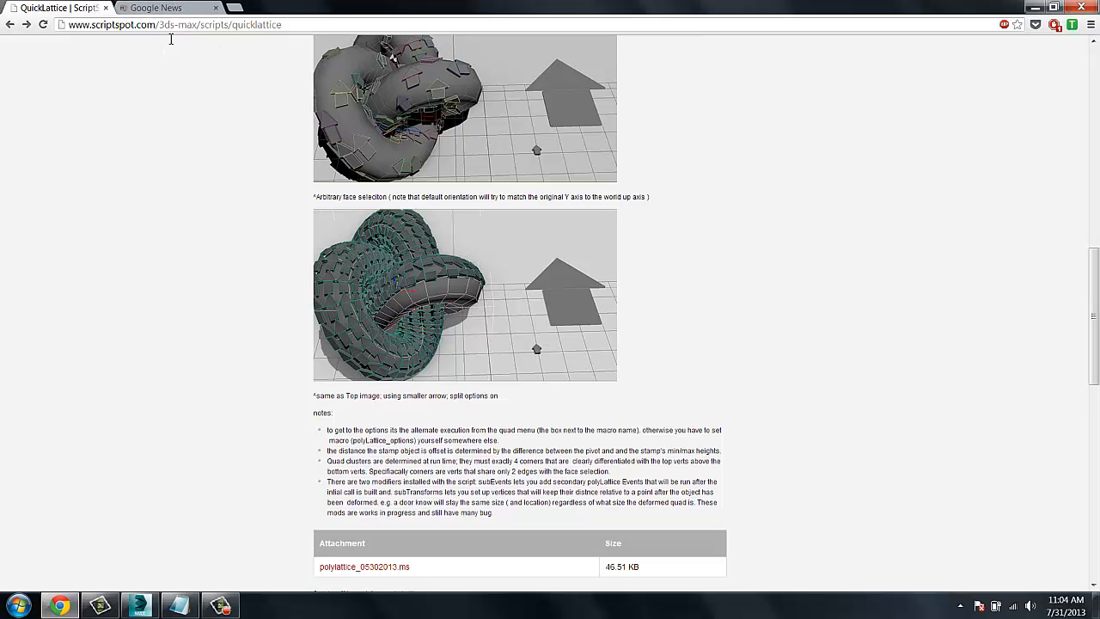
left_click(215, 8)
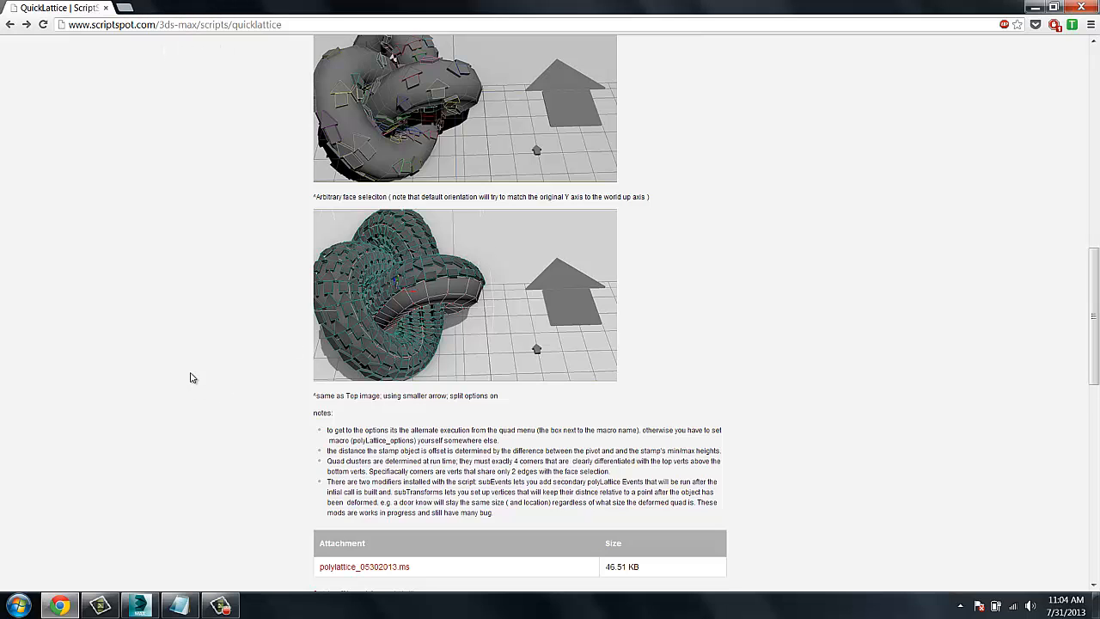
Step: Look through the QuickLattice page's description and open the attached script polylattice_05302013.ms
scroll(233, 444, "down", 2)
scroll(232, 442, "up", 4)
scroll(196, 106, "up", 13)
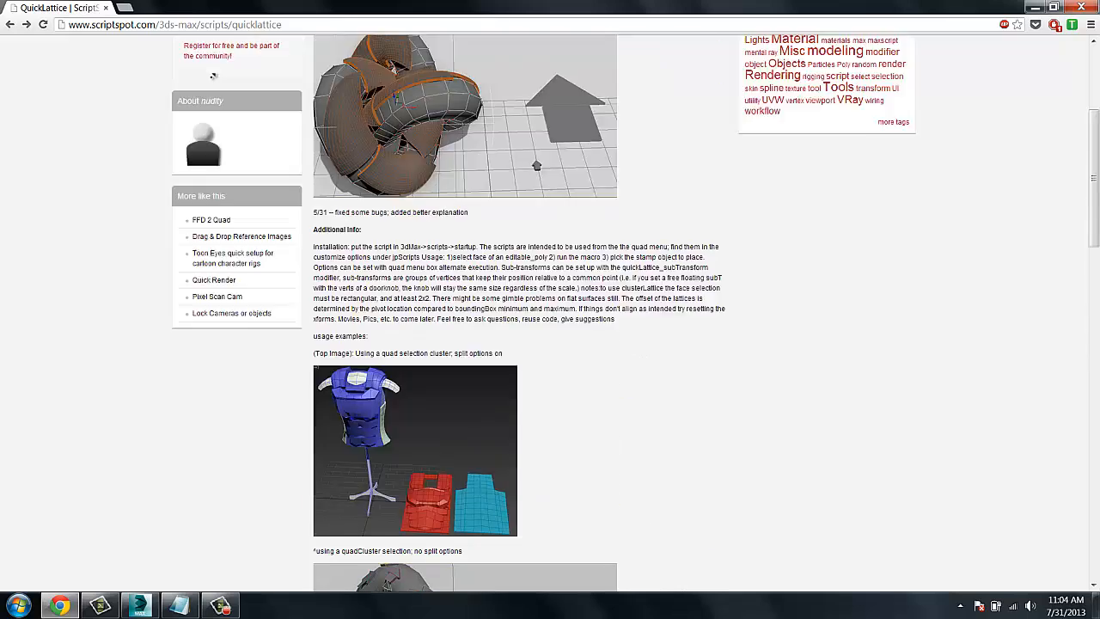
mouse_move(240, 127)
scroll(211, 442, "down", 15)
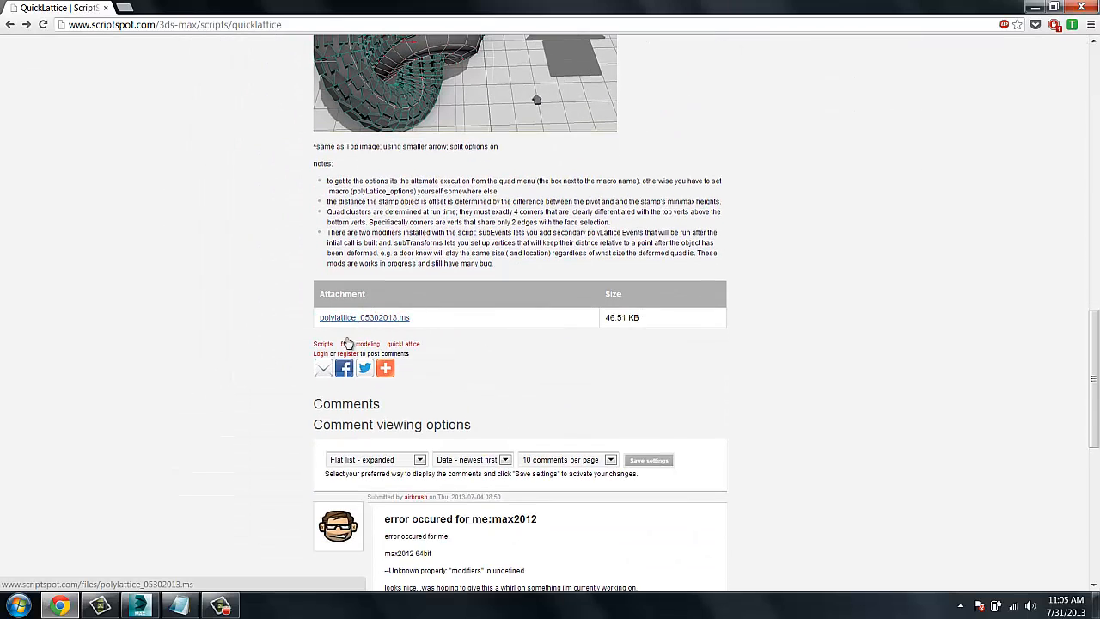
left_click(377, 319)
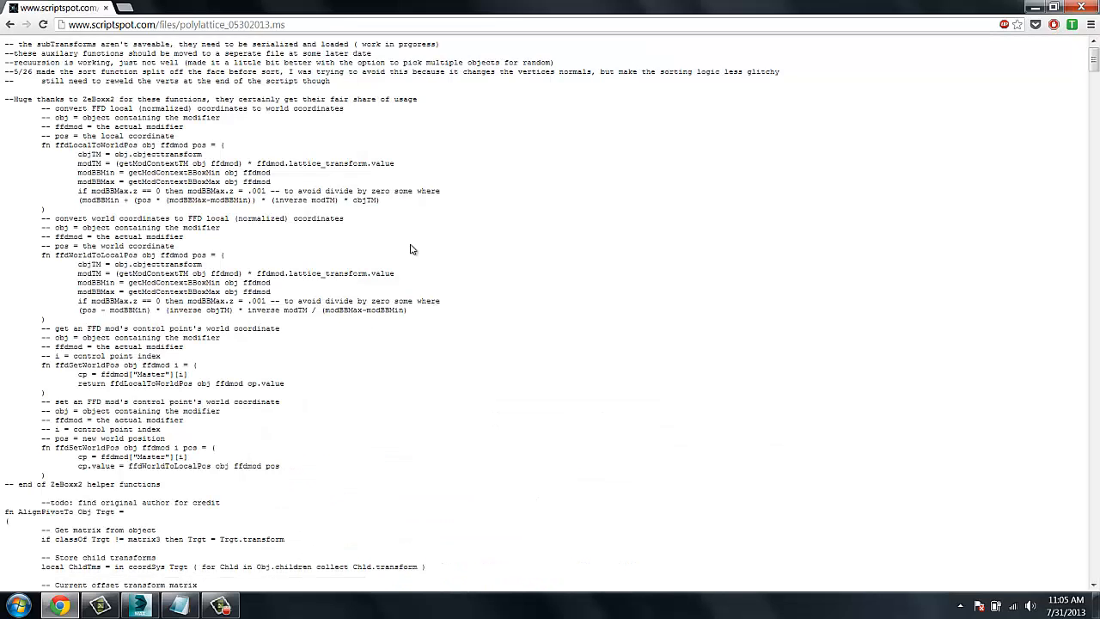
Step: Try to save the polylattice_05302013 script to the desktop as a 3dsMax maxscript file, and minimize the browser
right_click(471, 250)
left_click(515, 306)
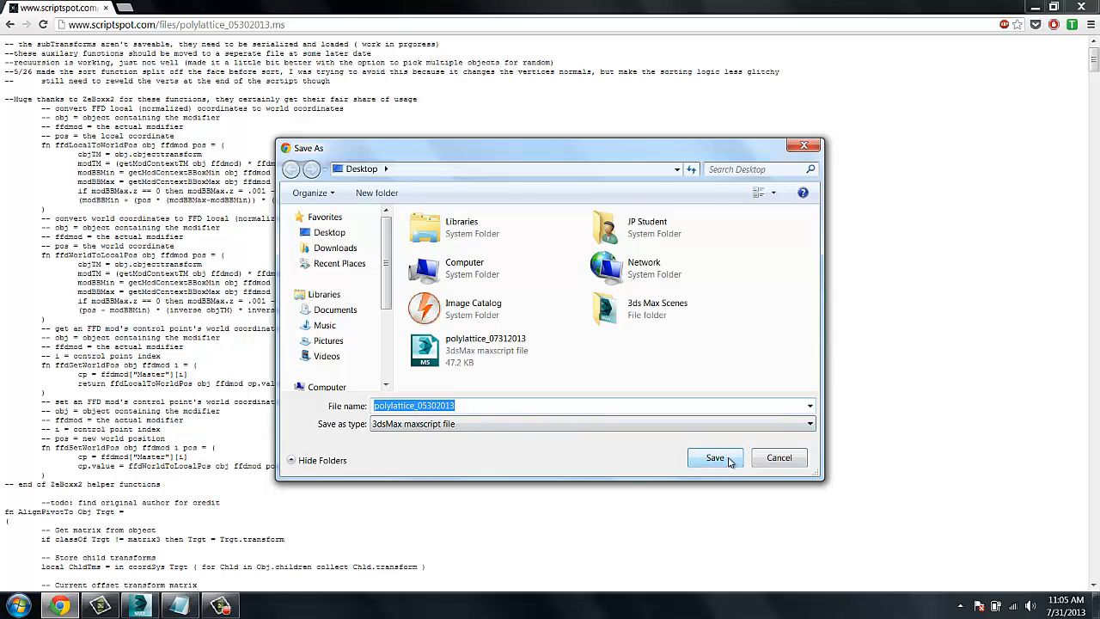
left_click(780, 460)
left_click(1036, 6)
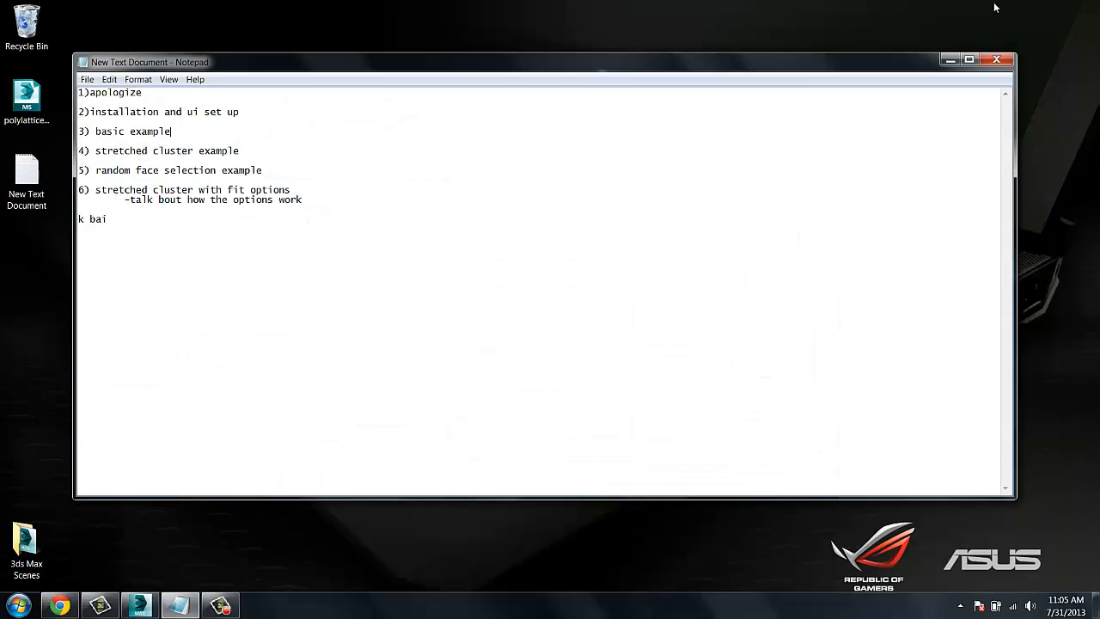
left_click_drag(121, 57, 190, 58)
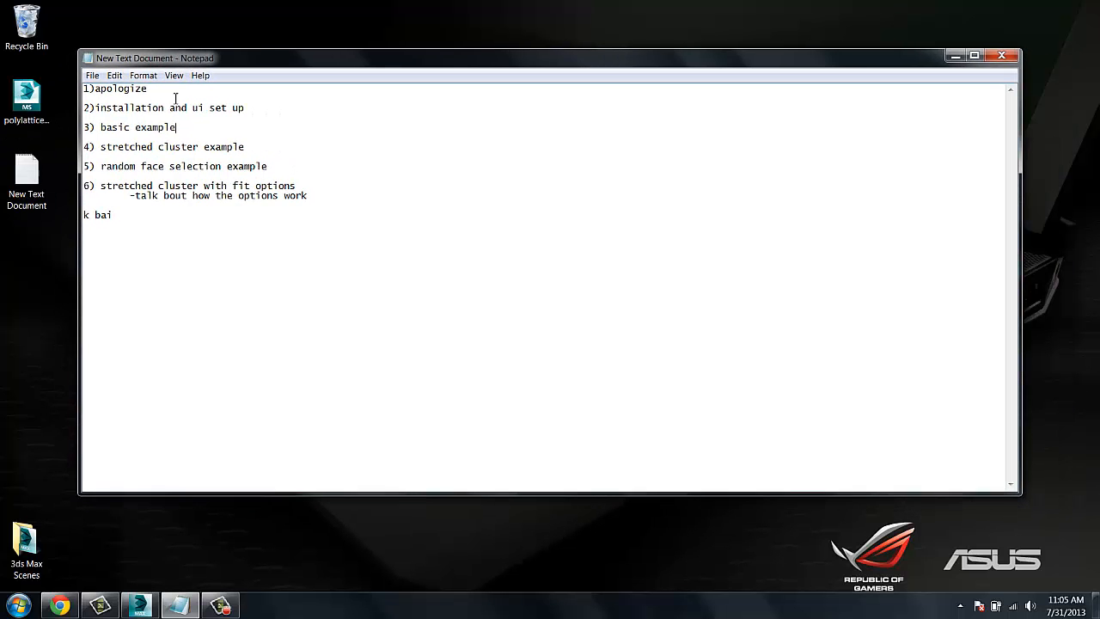
left_click(140, 606)
middle_click_drag(541, 268, 557, 267)
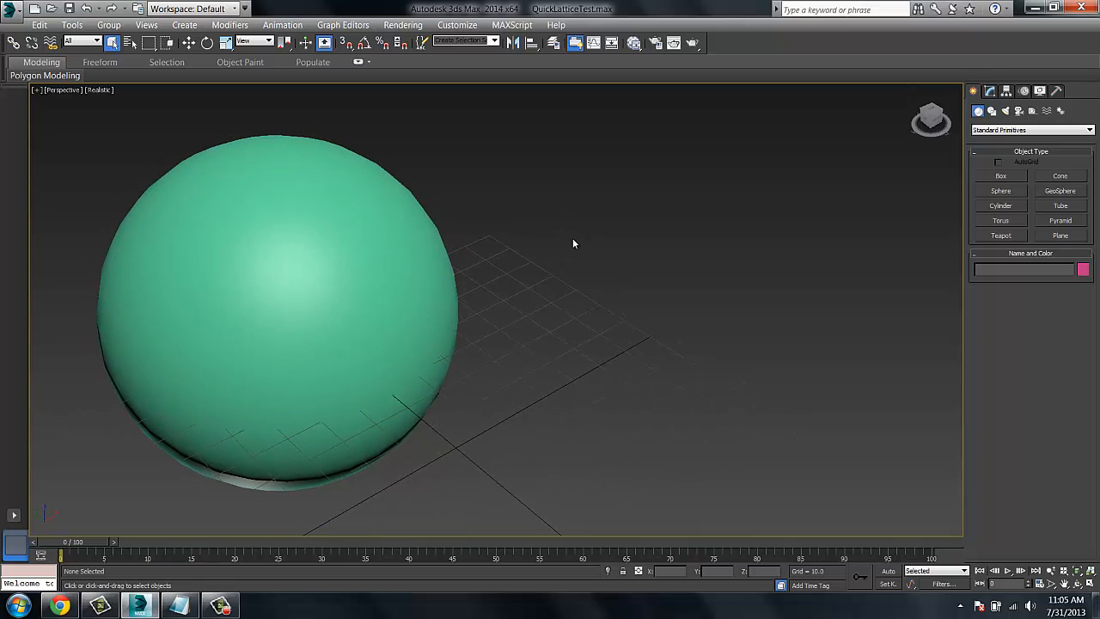
left_click(1034, 7)
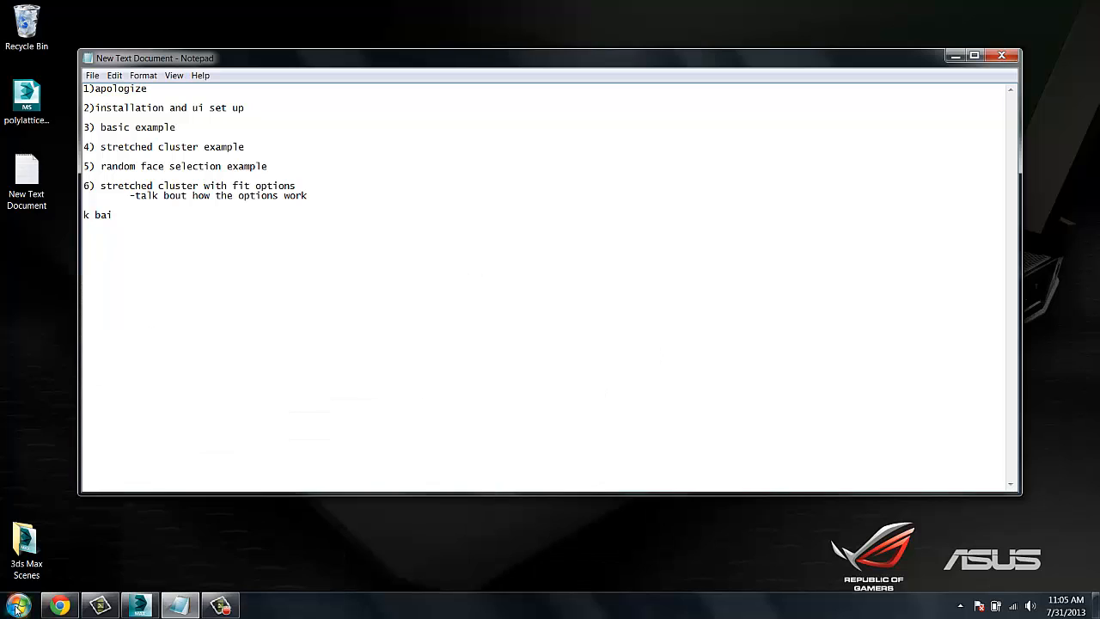
Step: Browse in Windows Explorer to the script startup folder C:\Program Files\Autodesk\3ds Max 2014\scripts\Startup
left_click(18, 606)
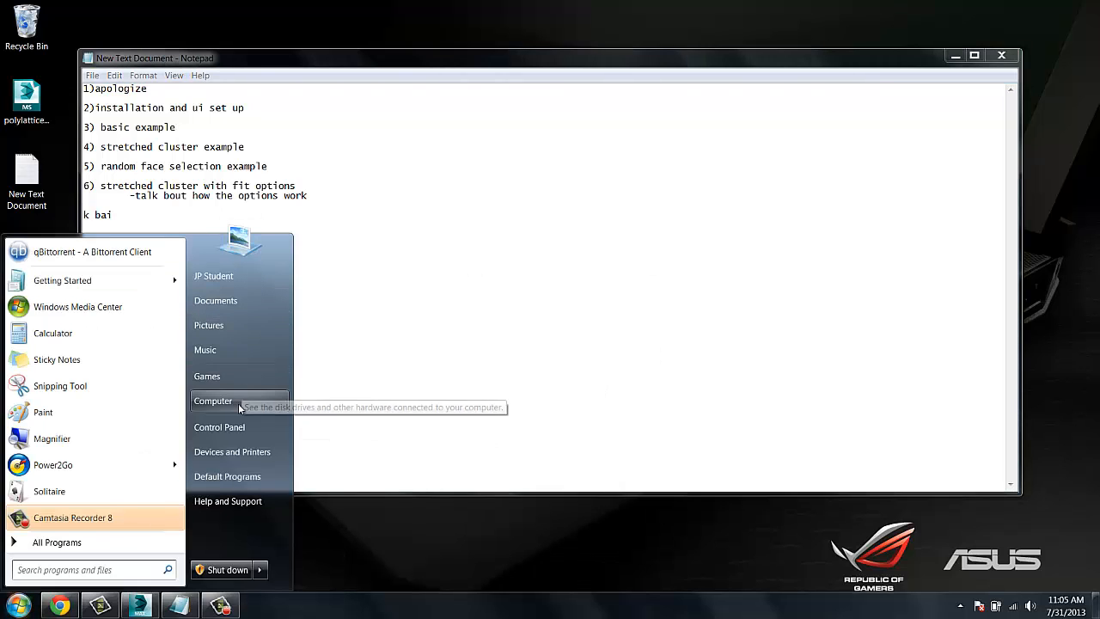
left_click(434, 367)
double_click(207, 118)
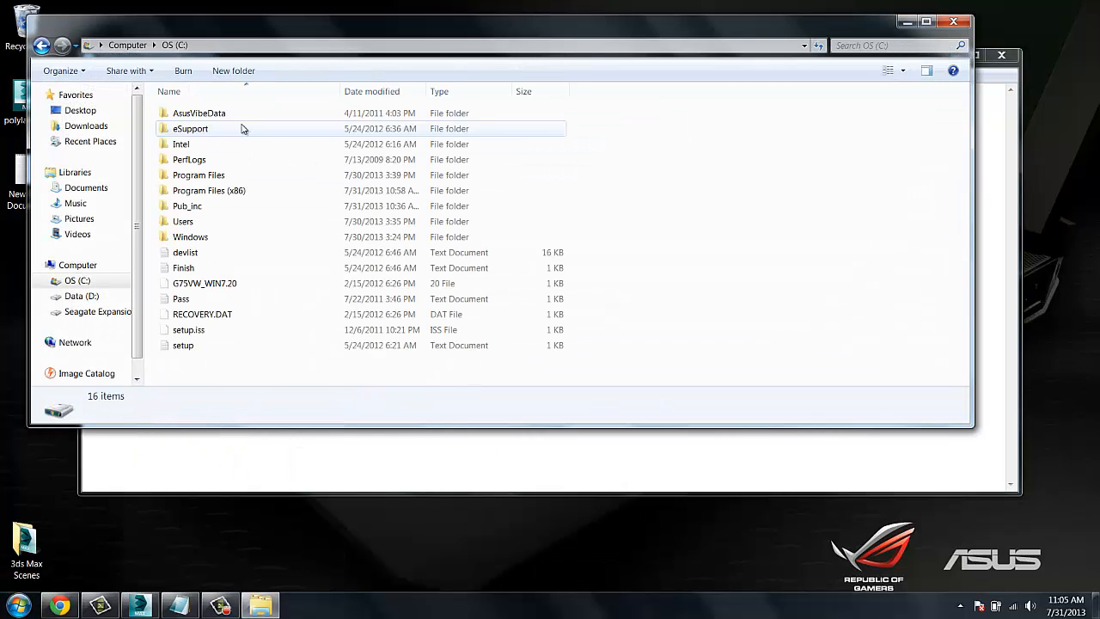
double_click(207, 176)
double_click(201, 160)
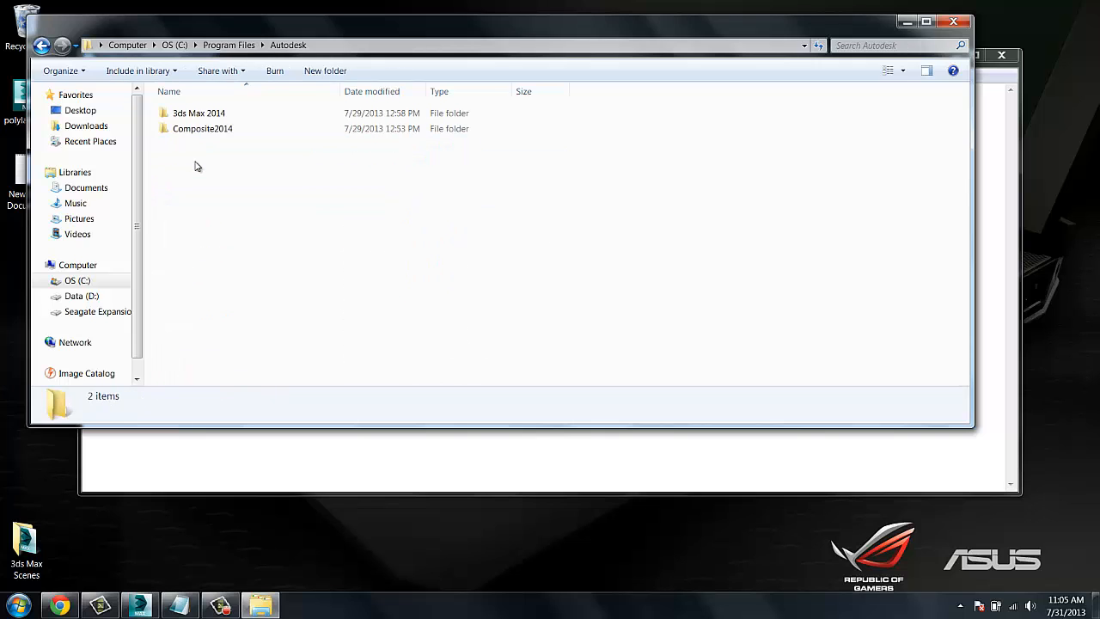
double_click(198, 116)
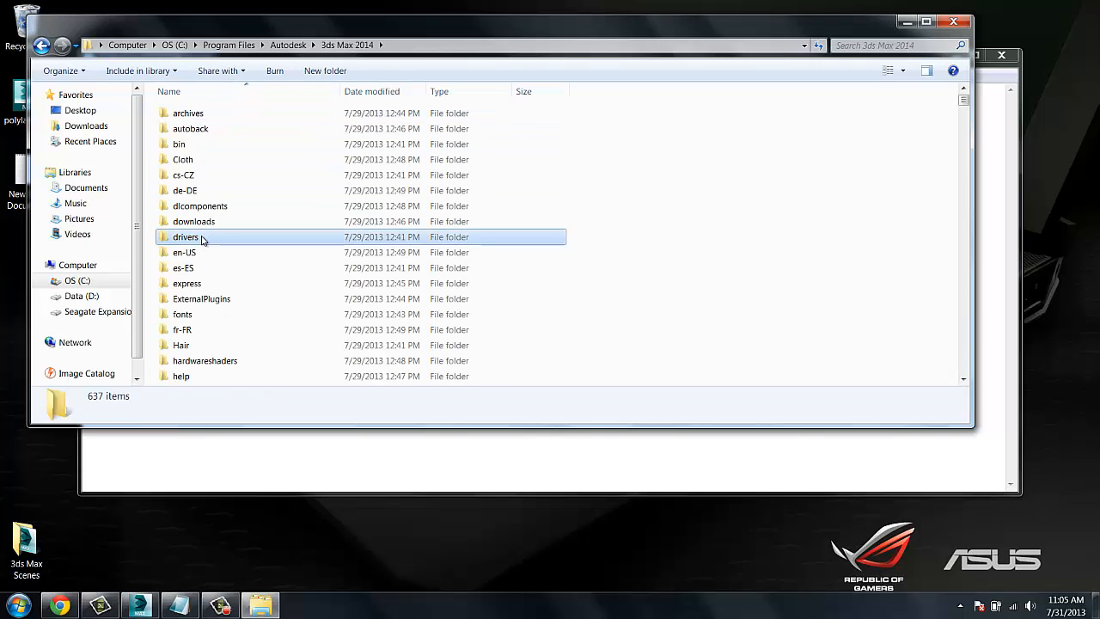
left_click(204, 240)
type("scr")
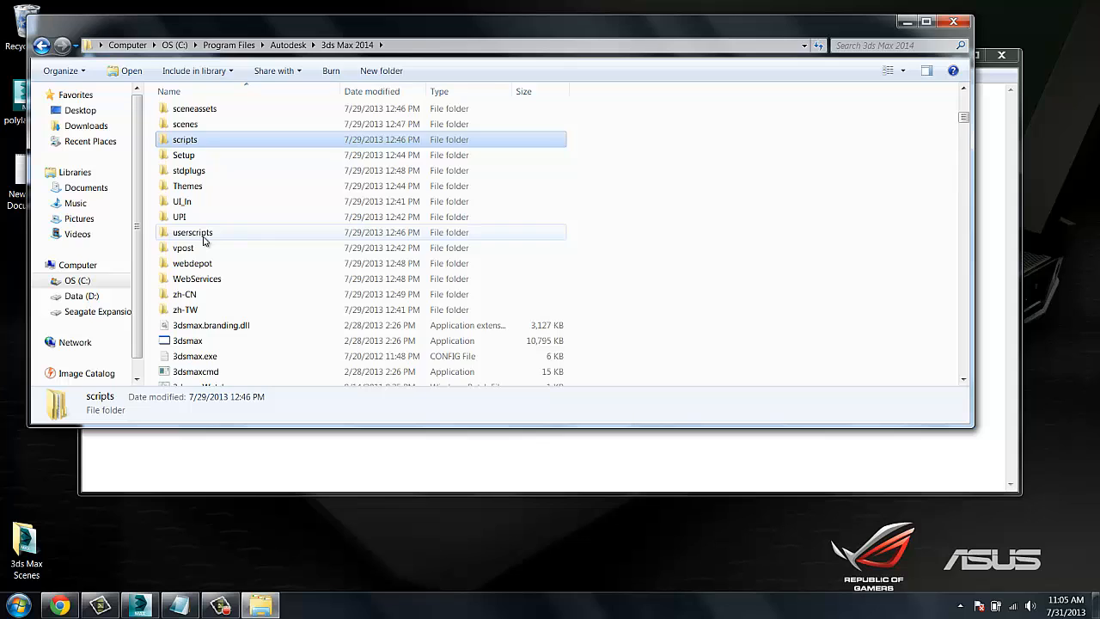
key("Return")
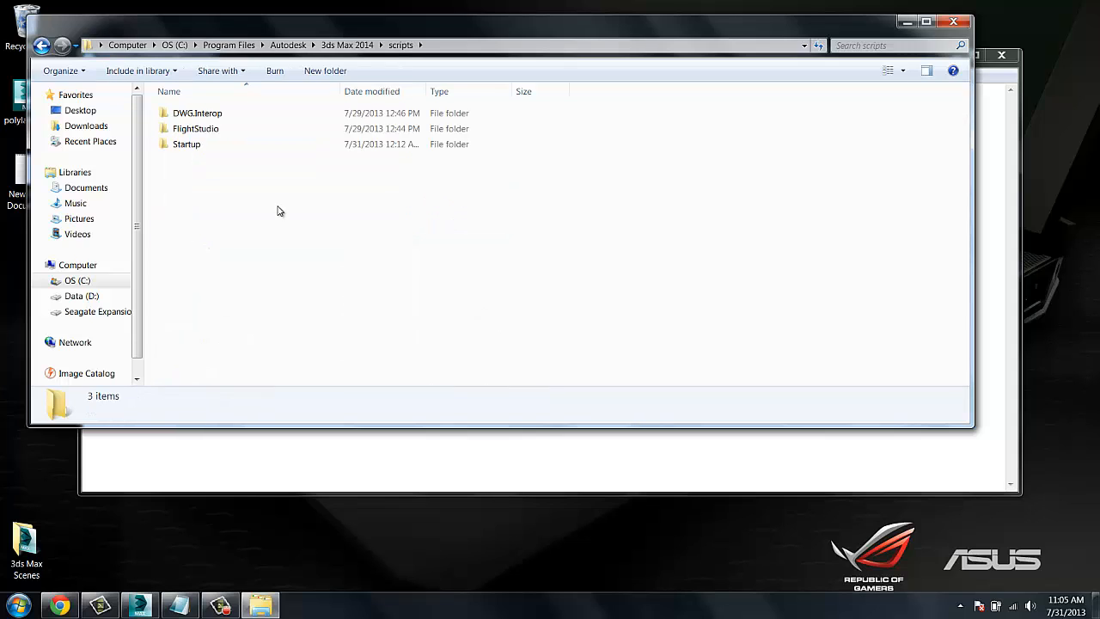
double_click(222, 151)
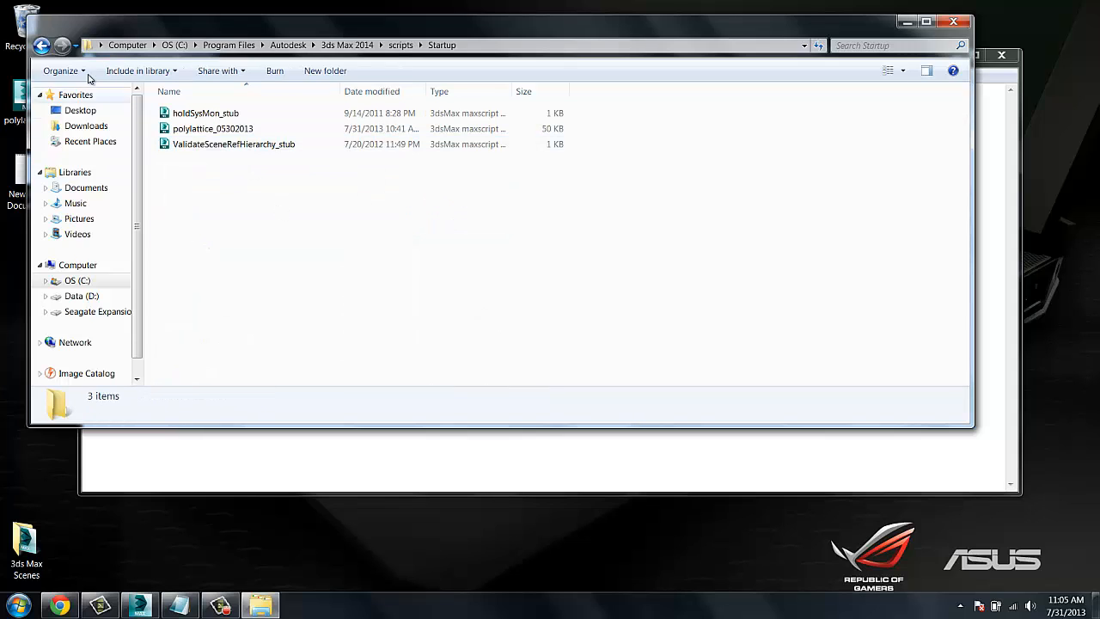
Step: Try to move the polylattice_07312013 script from the desktop into the Startup folder, and close the folder window
left_click_drag(93, 24, 130, 26)
left_click_drag(13, 90, 258, 172)
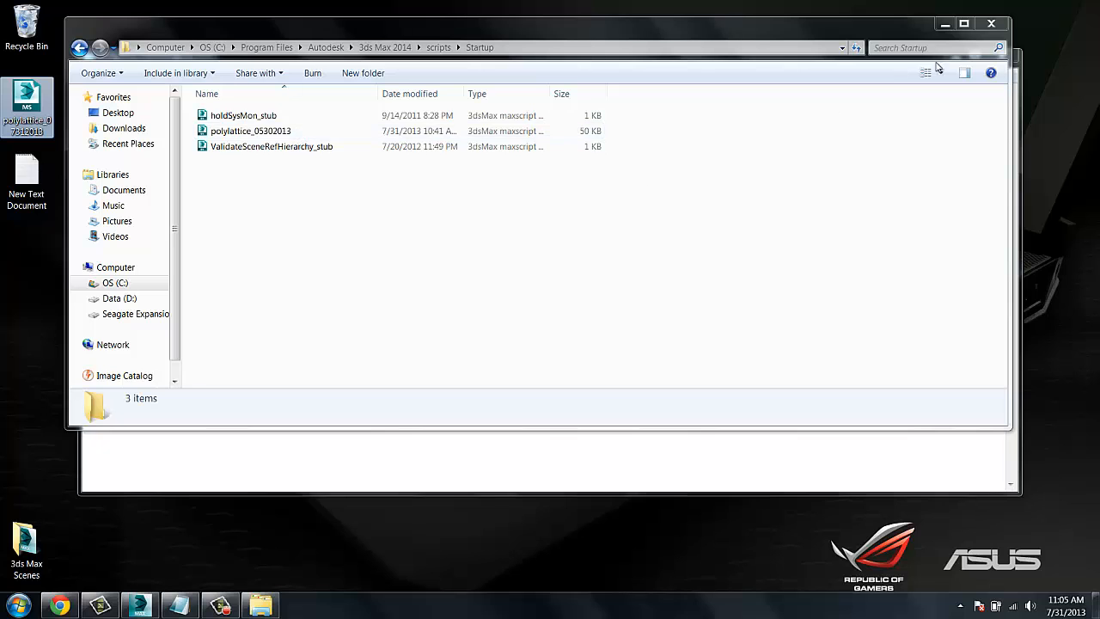
left_click(993, 26)
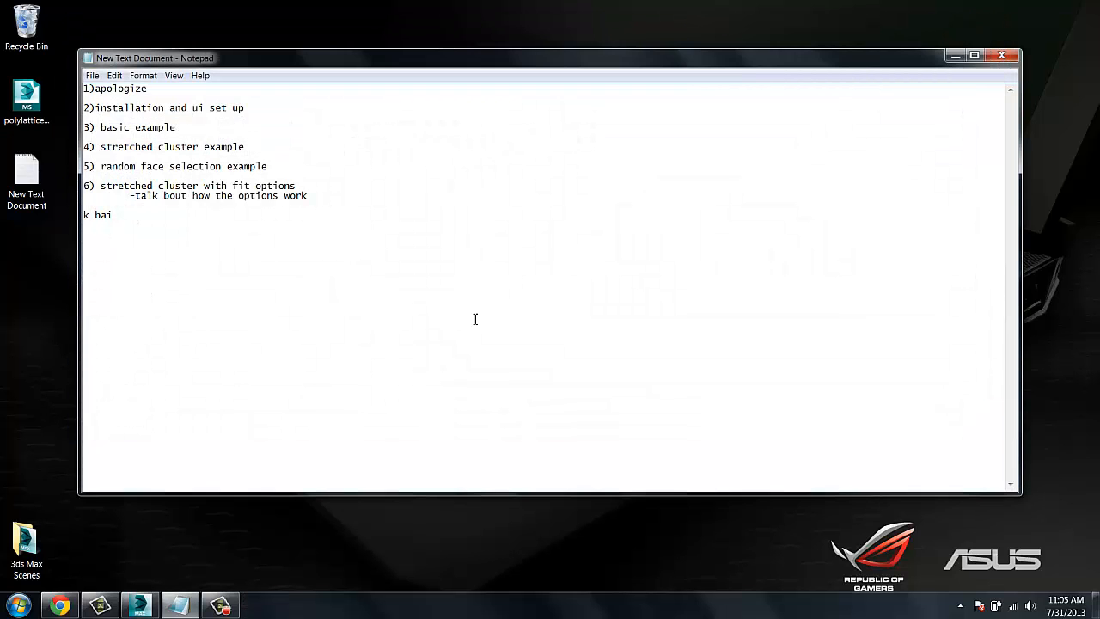
Step: Switch to 3ds Max and expand Context Edit Poly Tools 1 in the tools 1 quad of the user interface customization
left_click(140, 606)
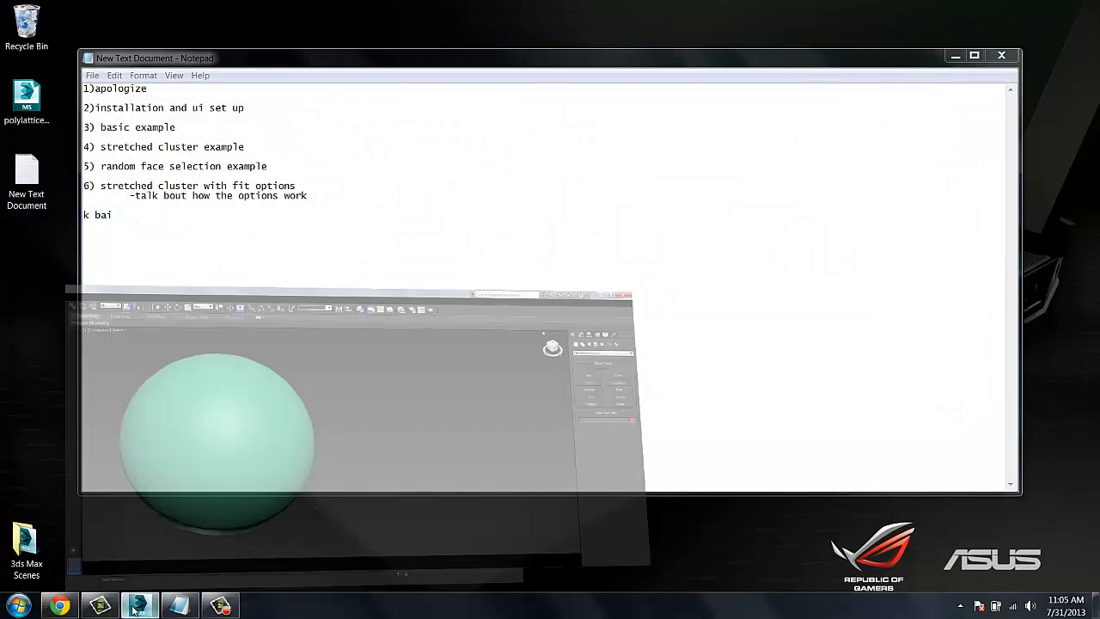
middle_click_drag(456, 300, 392, 283)
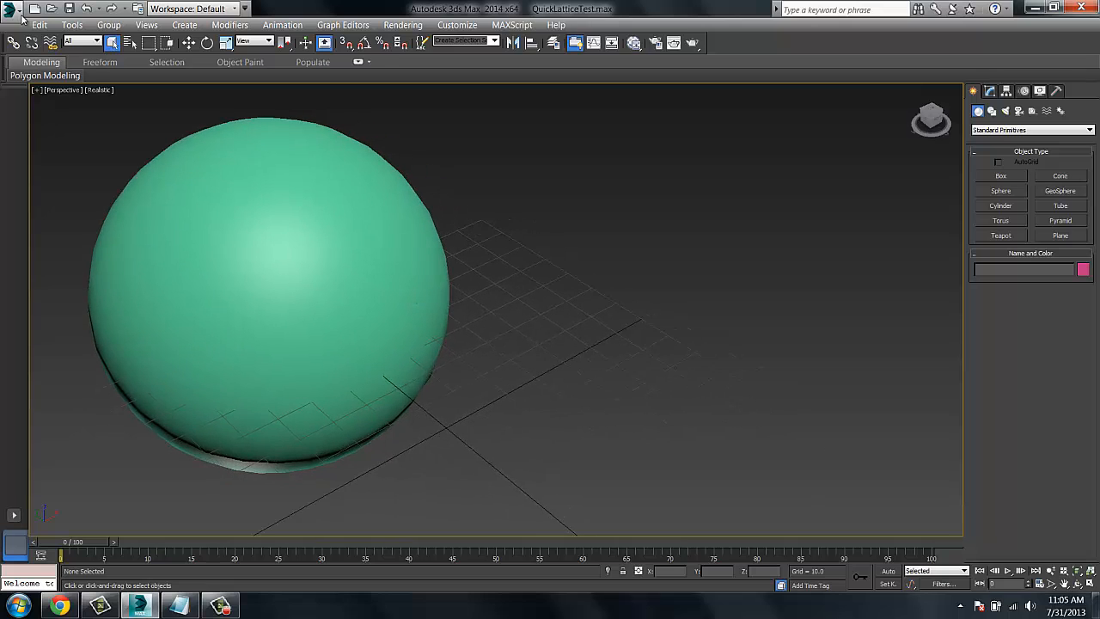
middle_click_drag(496, 317, 456, 307)
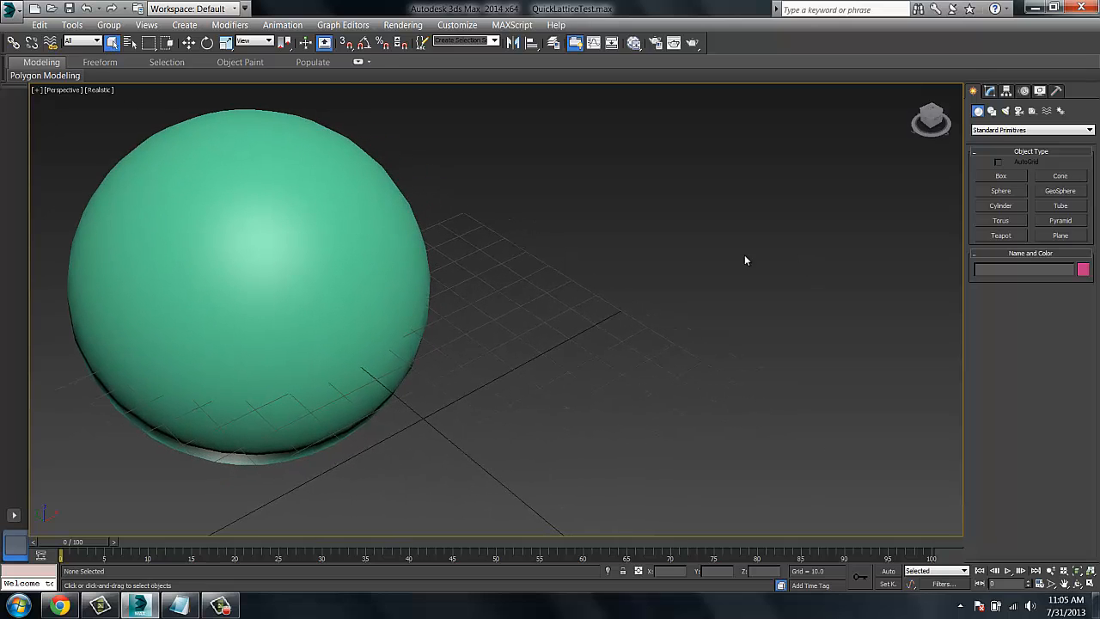
left_click(457, 25)
left_click(469, 42)
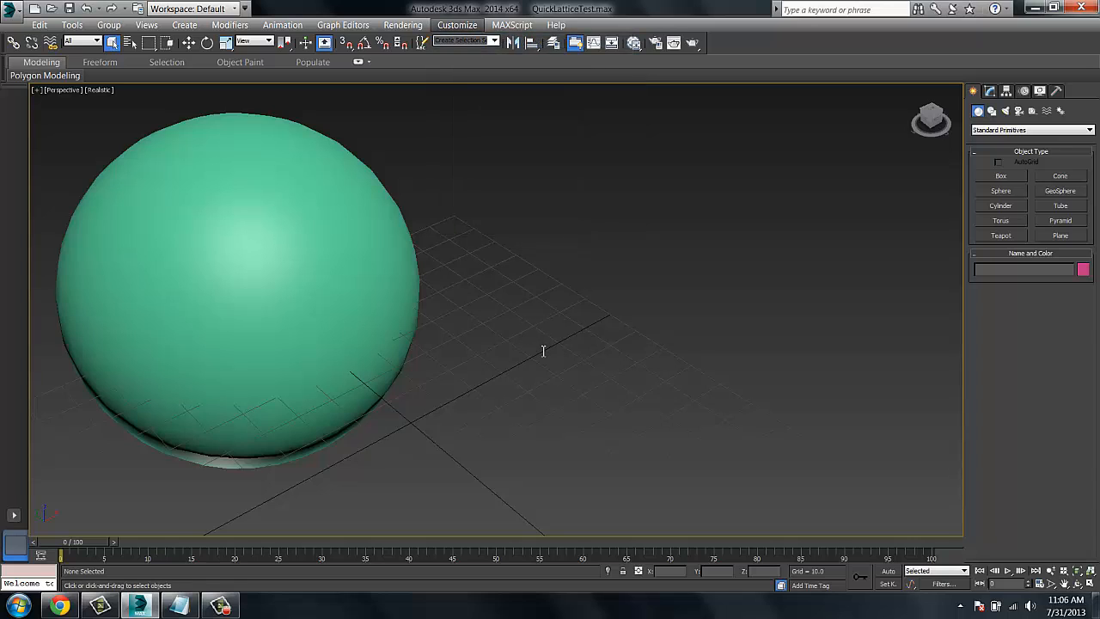
left_click(493, 141)
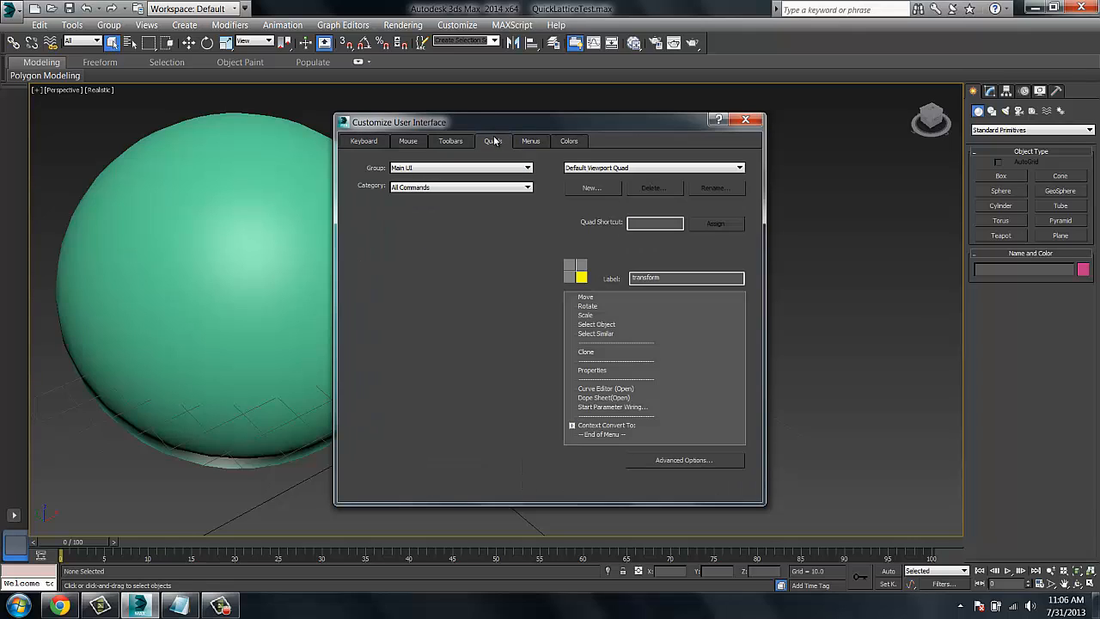
left_click(569, 265)
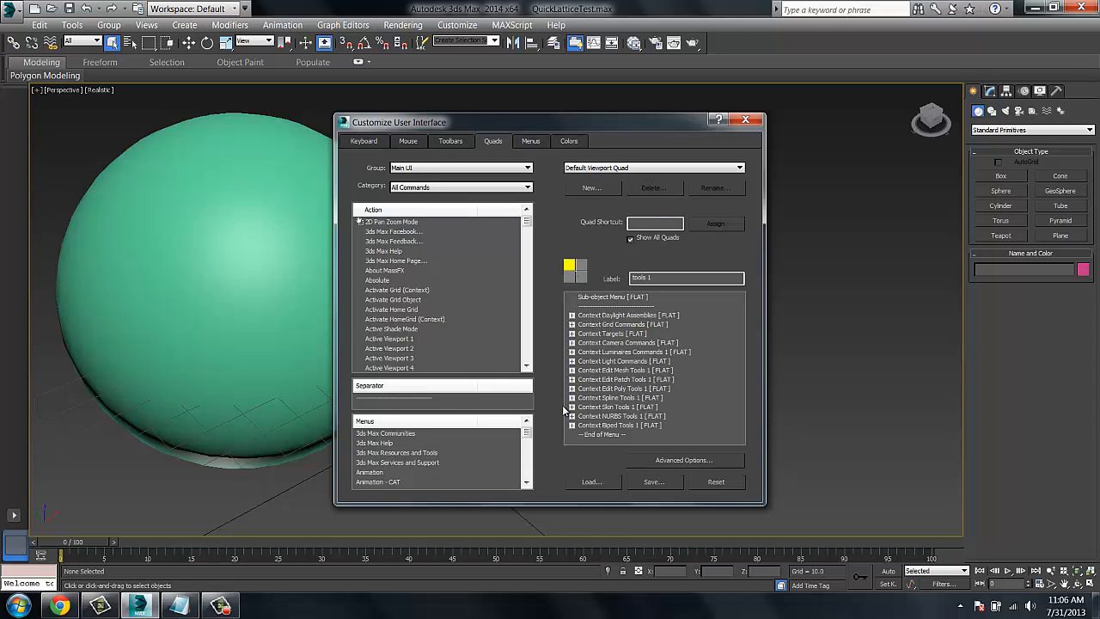
left_click(572, 388)
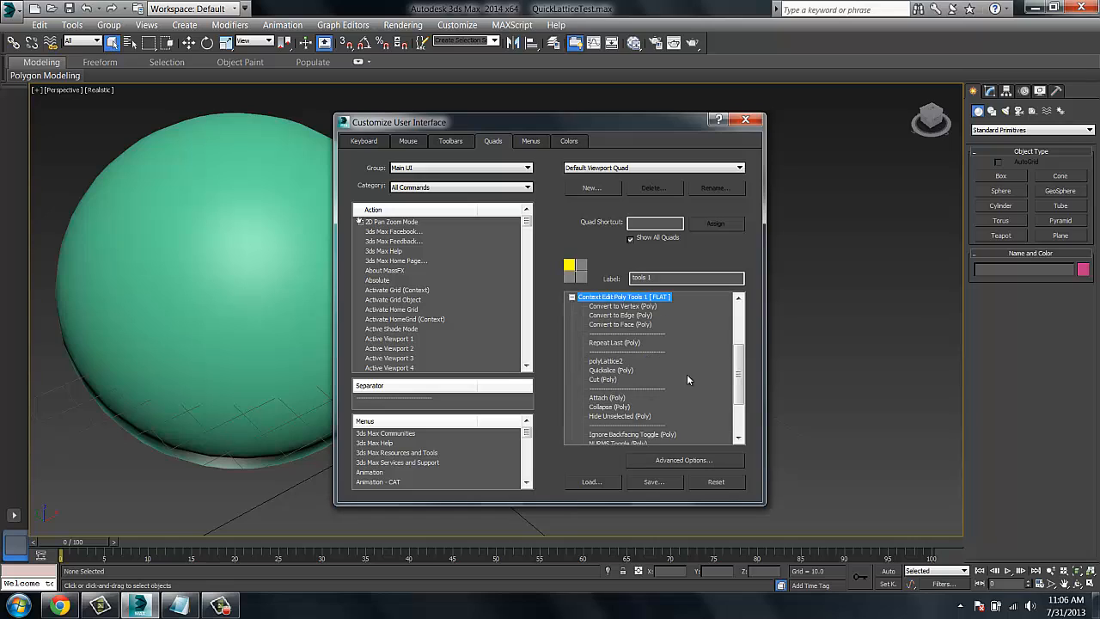
Step: Show the jpScripts category of actions, select polyLattice2 and close the user interface customization
left_click(407, 188)
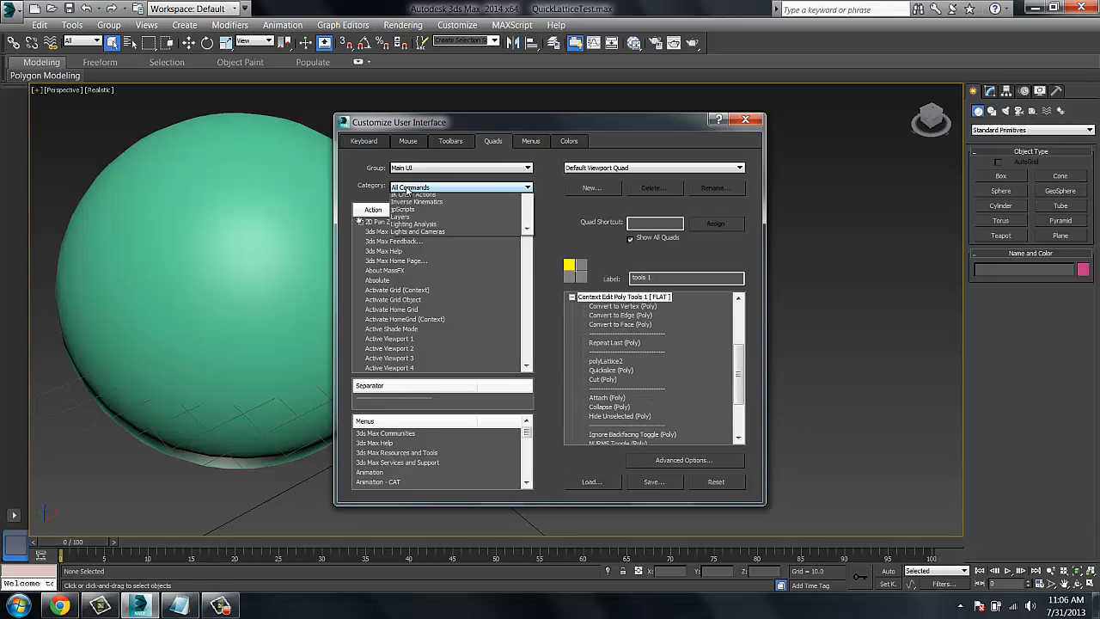
left_click(418, 391)
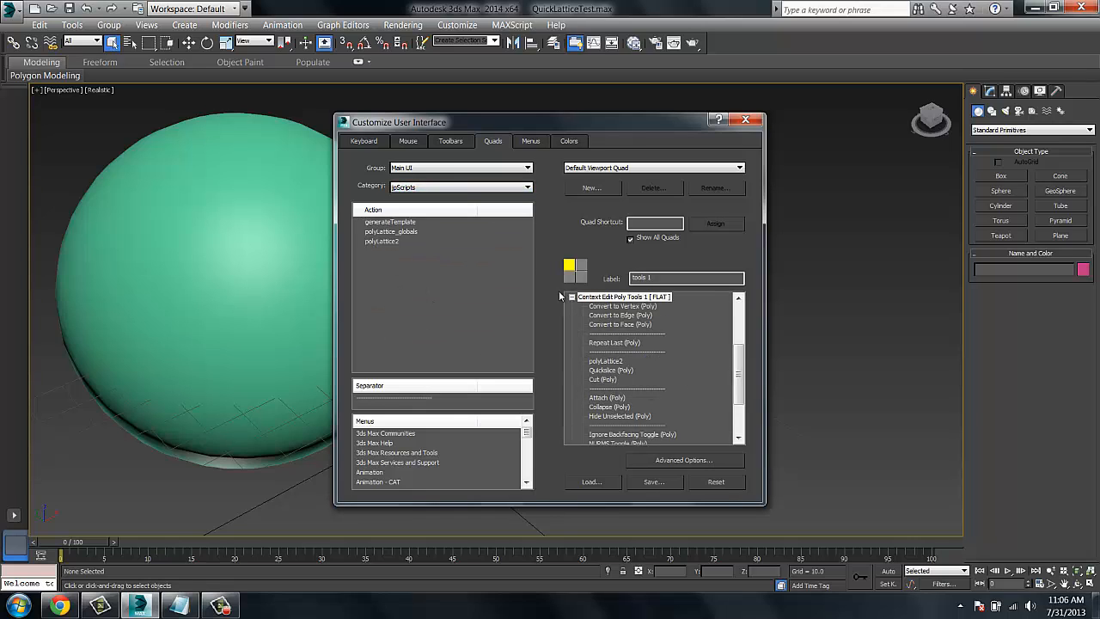
left_click(376, 243)
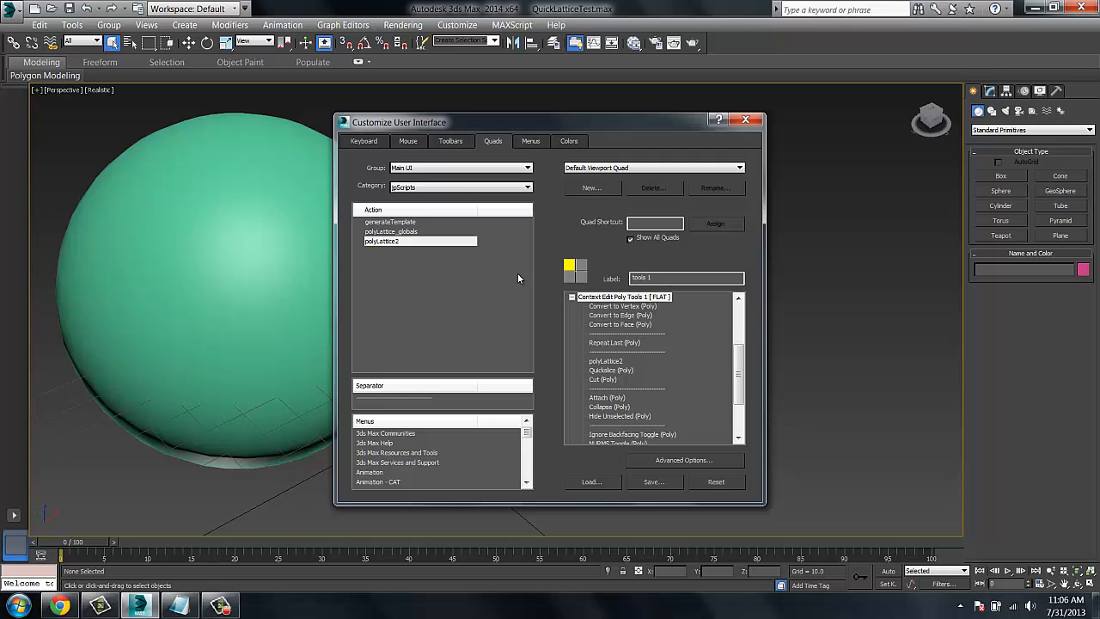
left_click(745, 119)
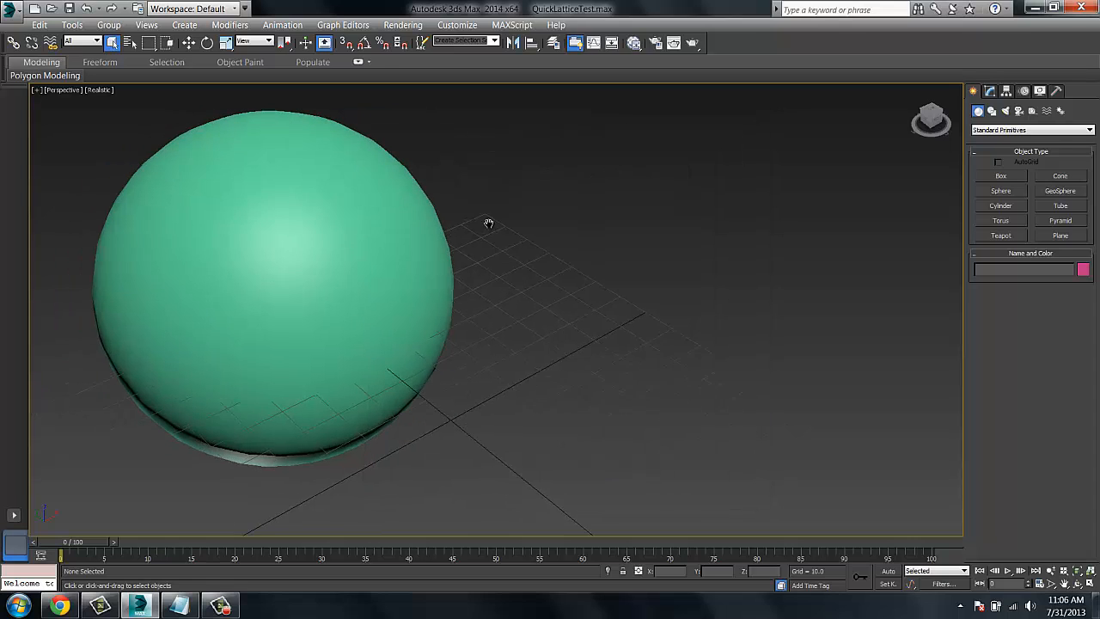
left_click(261, 233)
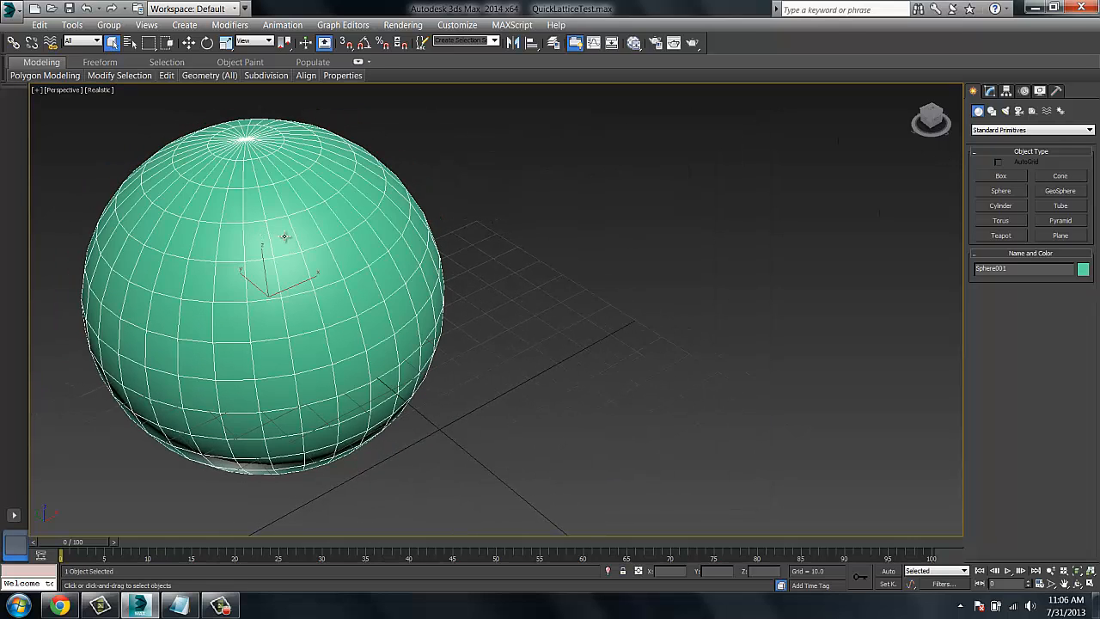
key("4")
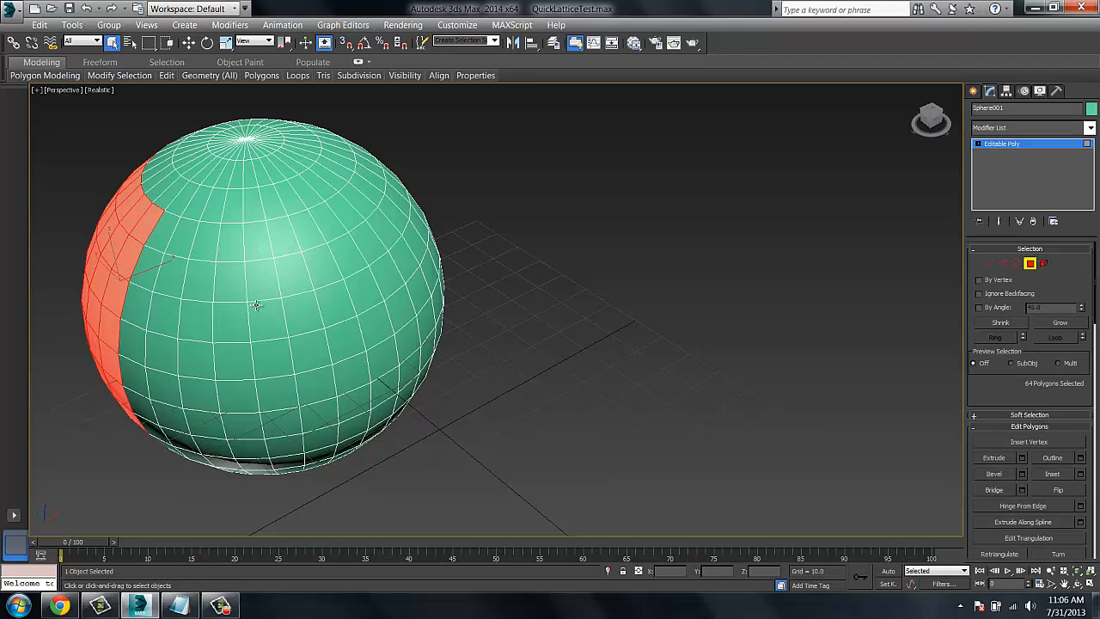
left_click(223, 282)
right_click(300, 247)
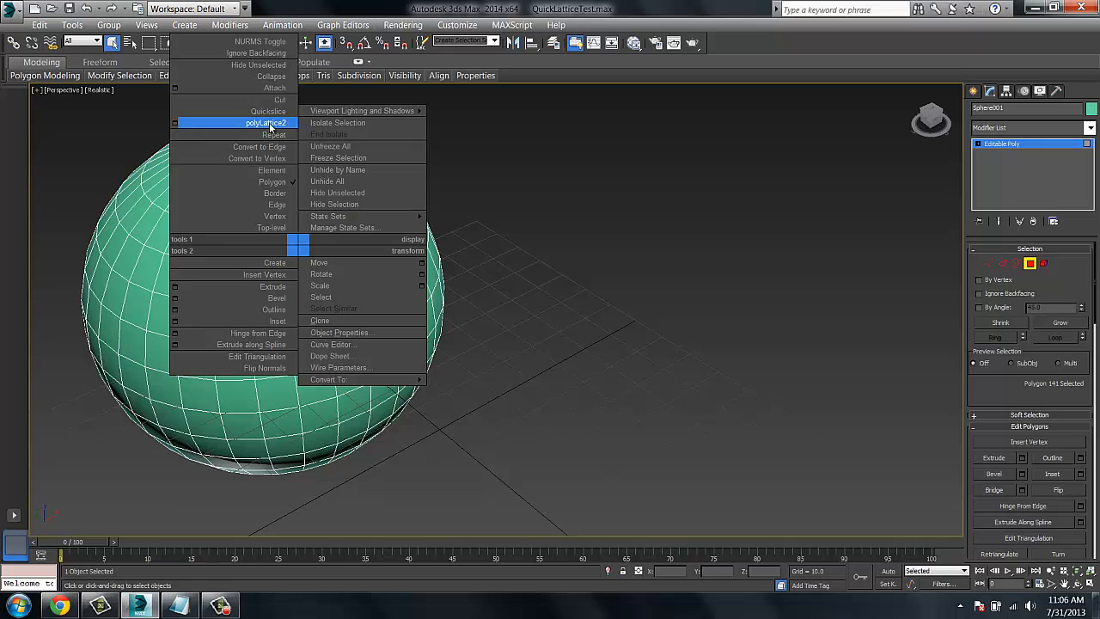
Step: Create a small teapot with a radius of about 3.9 on the grid beside the sphere
left_click(973, 90)
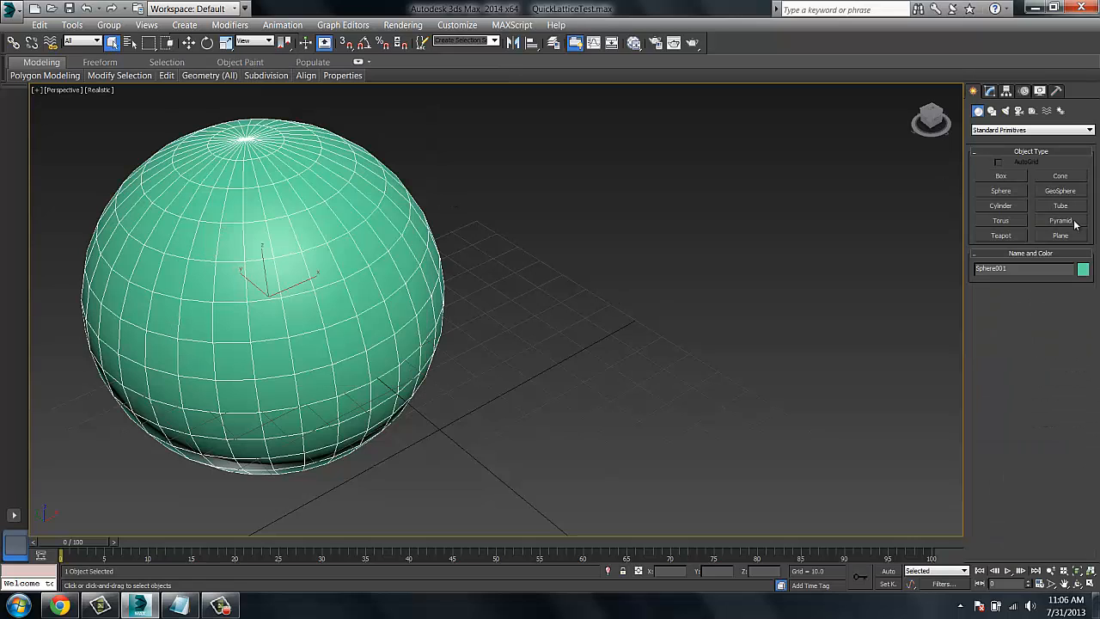
left_click(1014, 237)
mouse_move(667, 277)
left_mouse_down()
mouse_move(678, 289)
mouse_move(670, 282)
left_mouse_up()
right_click(696, 283)
Step: Run polyLattice2 on a single front polygon of the sphere, using the small teapot as the source object
left_click(177, 248)
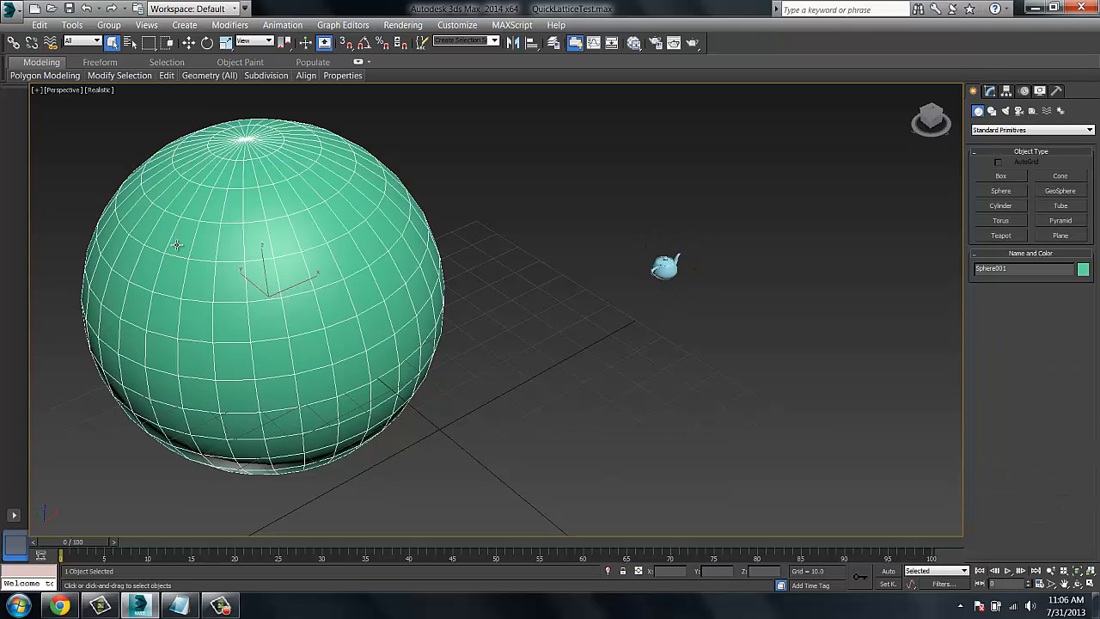
middle_click_drag(219, 296, 275, 286)
key("4")
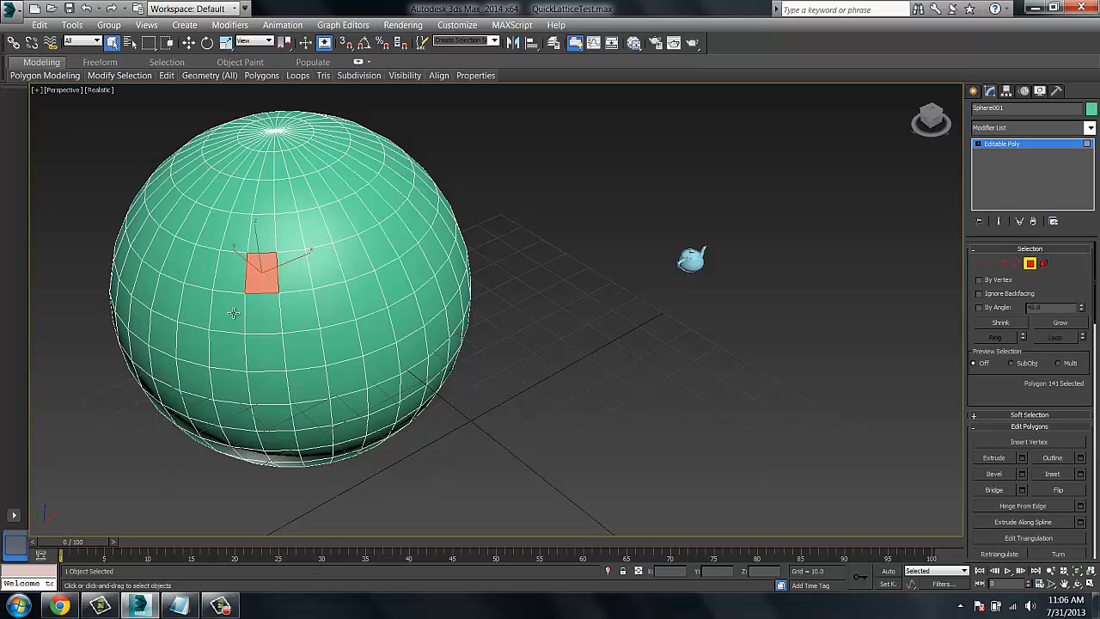
left_click(227, 306)
right_click(221, 306)
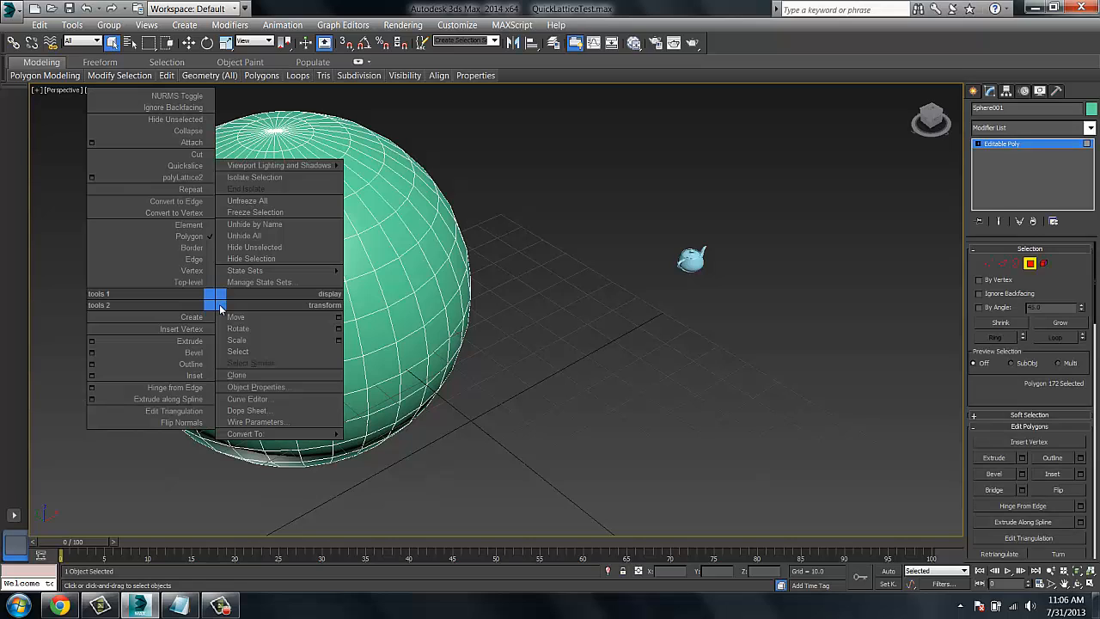
left_click(182, 178)
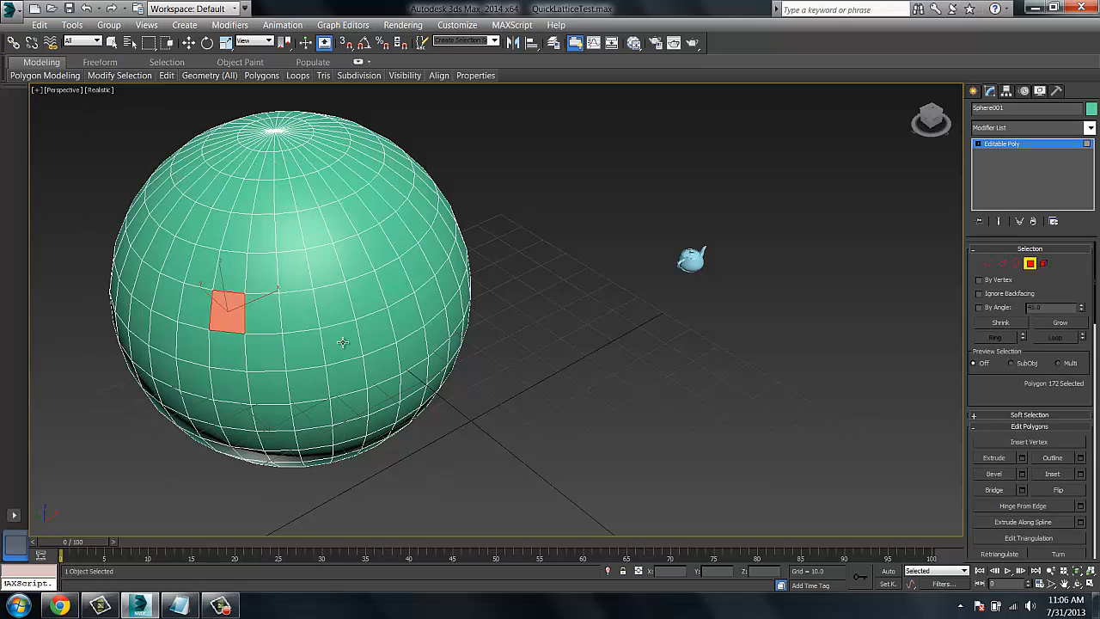
left_click(692, 260)
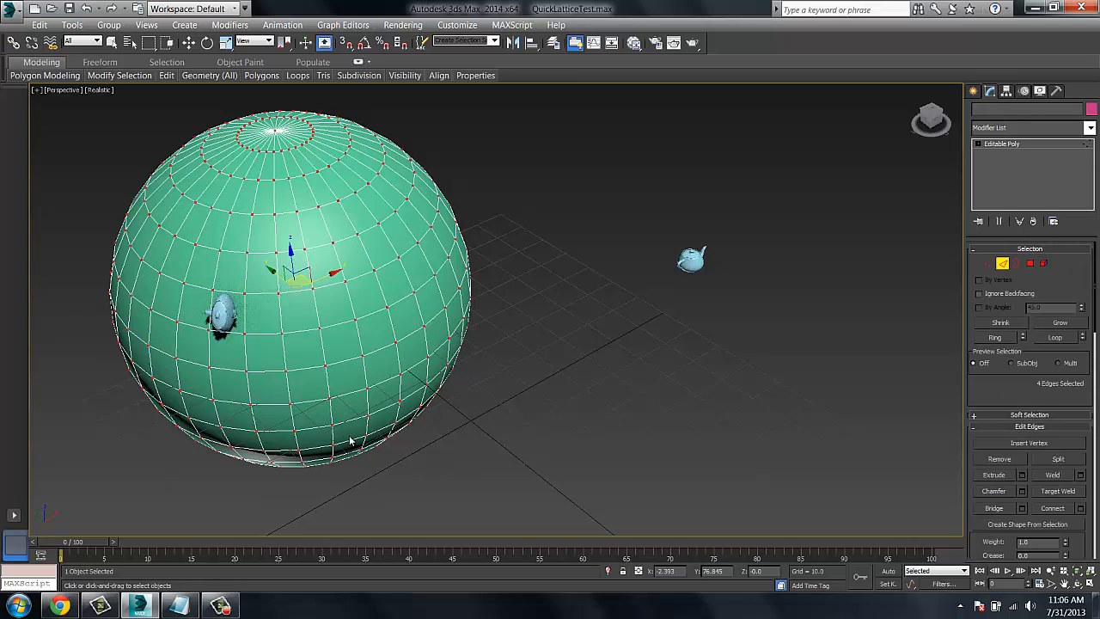
Step: Select seven scattered polygons on the front of the sphere and run polyLattice2 on them with the teapot as the source
middle_click_drag(304, 387, 336, 404)
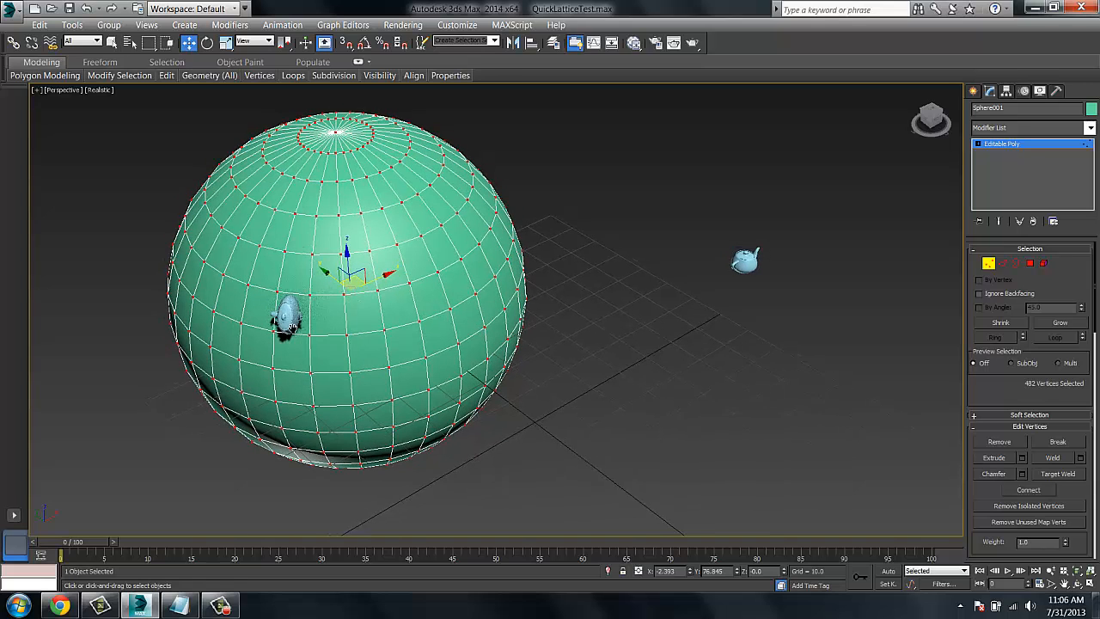
middle_click_drag(345, 341, 325, 340)
key("4")
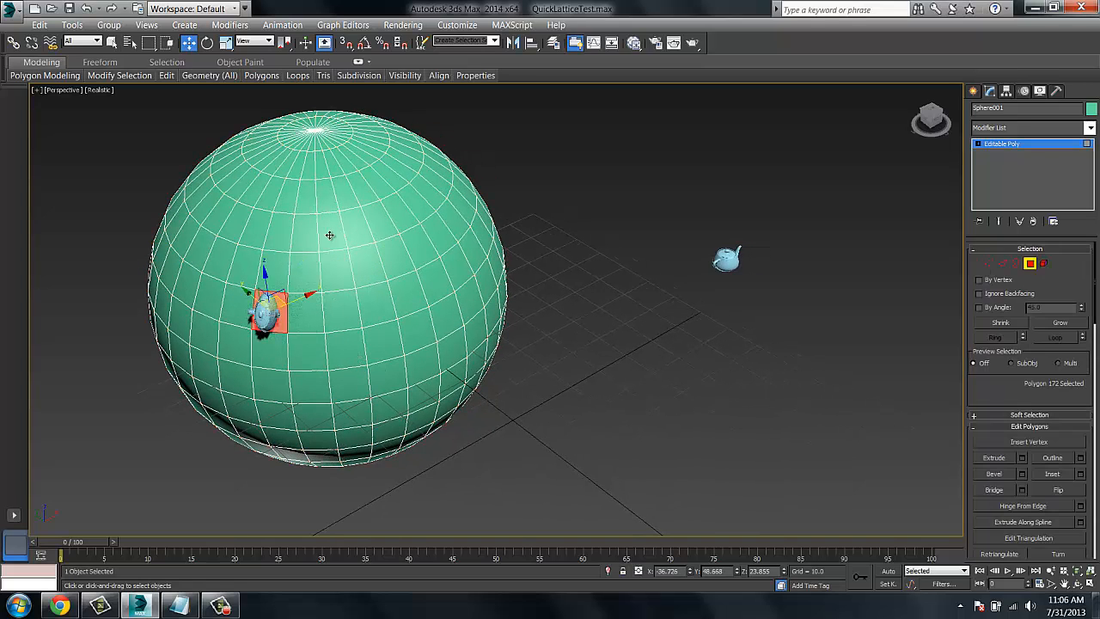
left_click(329, 235)
left_click(416, 251, "ctrl")
left_click(408, 294, "ctrl")
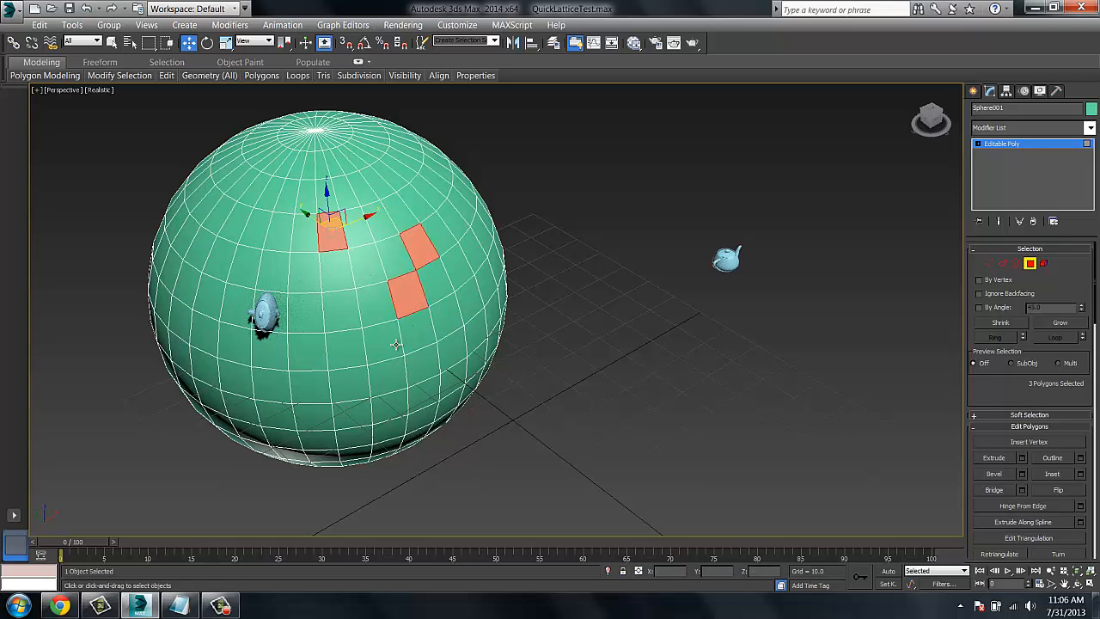
left_click(384, 341, "ctrl")
left_click(235, 378, "ctrl")
left_click(217, 260, "ctrl")
left_click(169, 271, "ctrl")
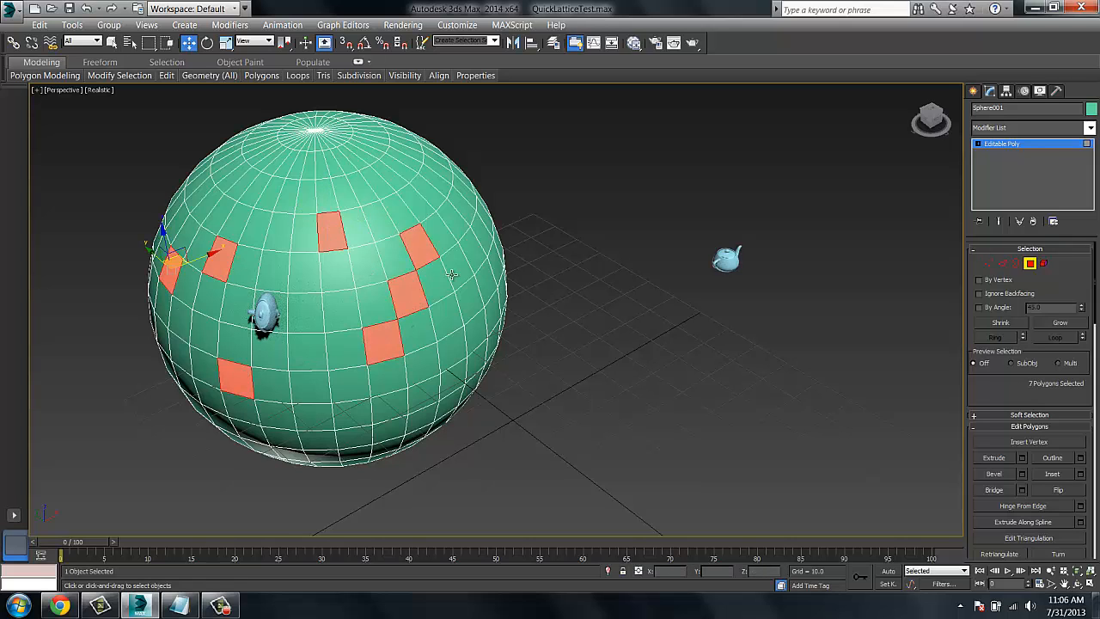
middle_click_drag(567, 303, 544, 276)
right_click(457, 217)
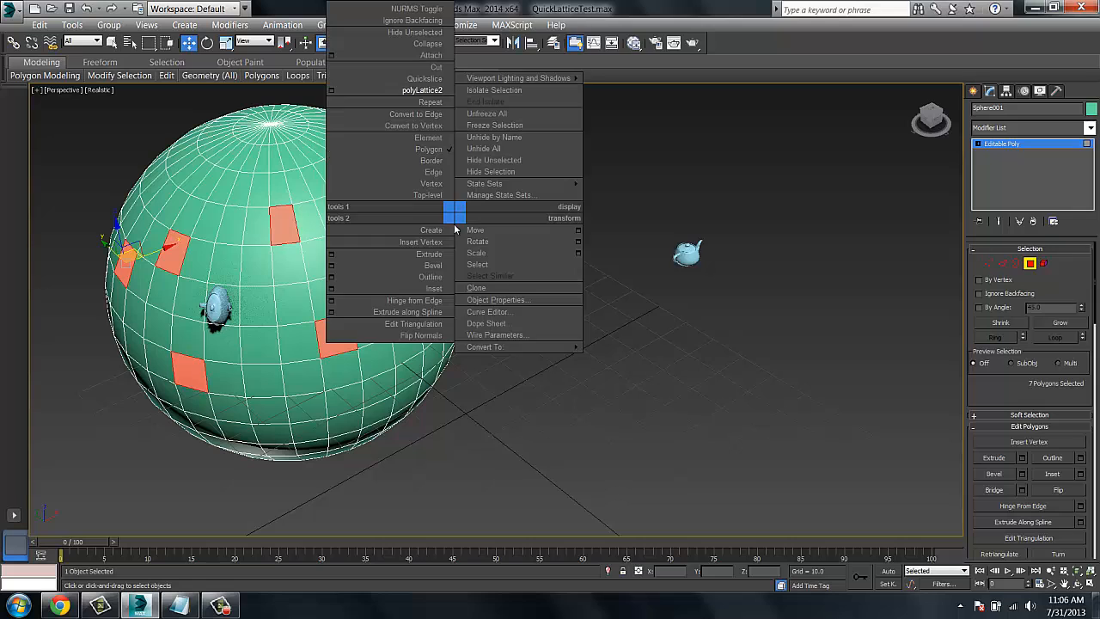
left_click(414, 89)
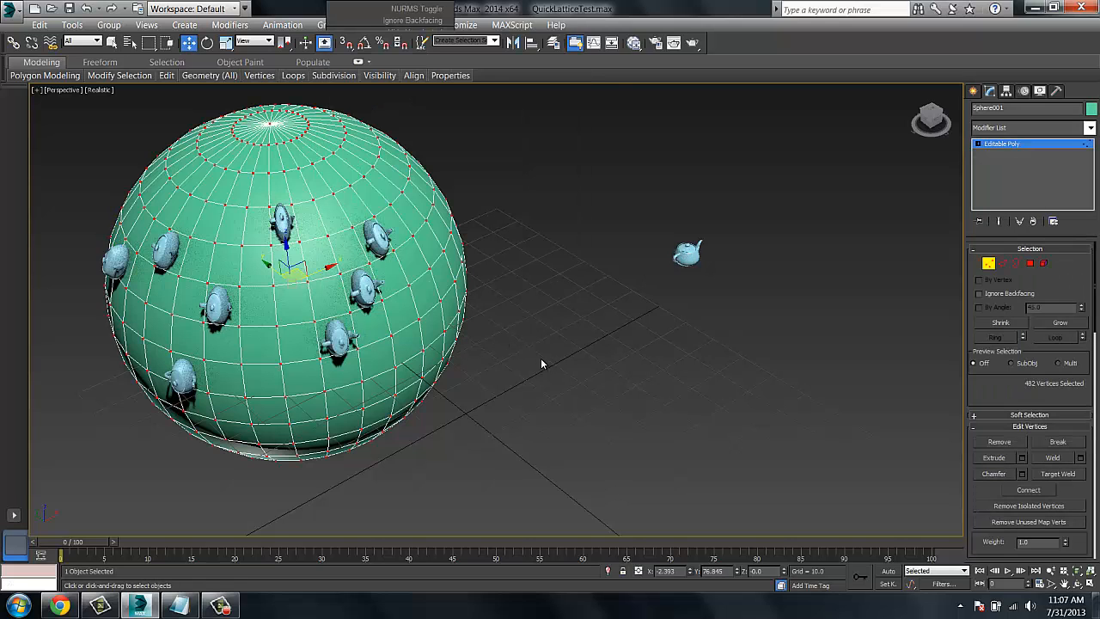
Step: Select a block of eight adjacent polygons, two wide and four high, between the attached teapots and fill it with one teapot using polyLattice2
middle_click_drag(409, 367, 434, 360)
key("4")
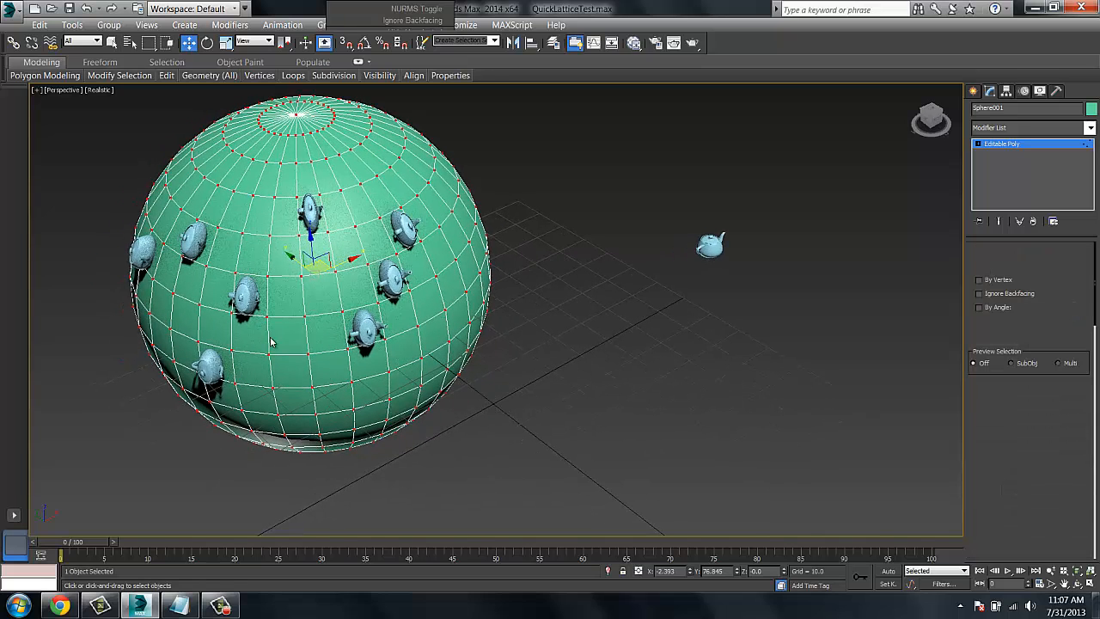
left_click(277, 264)
left_click(292, 298, "ctrl")
left_click(291, 335, "ctrl")
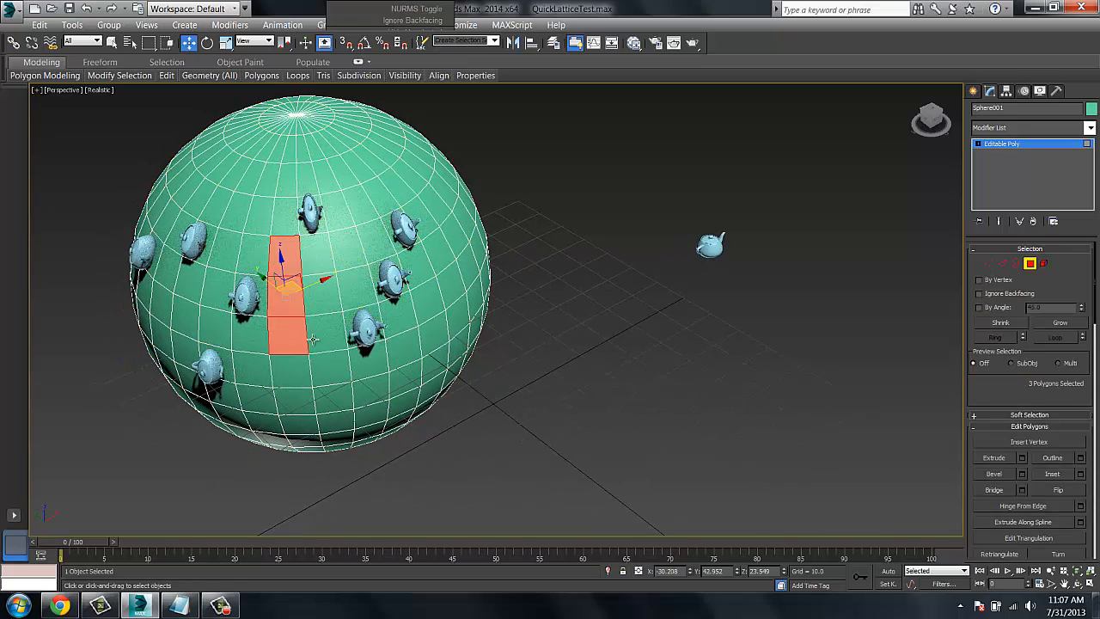
left_click(327, 336, "ctrl")
left_click(325, 295, "ctrl")
left_click(323, 256, "ctrl")
left_click(327, 375, "ctrl")
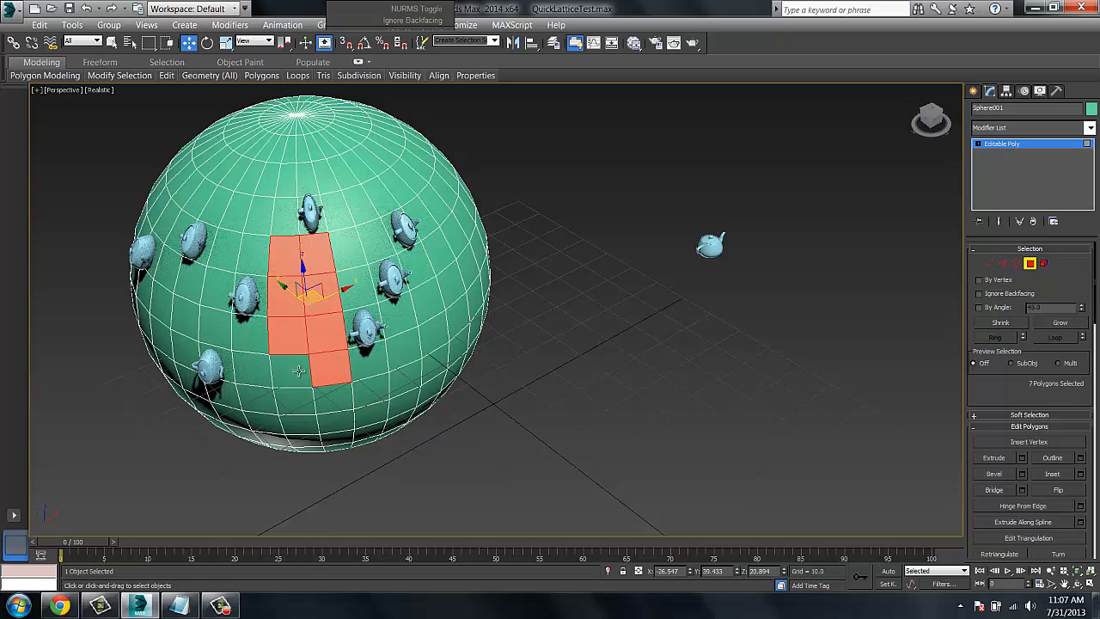
left_click(300, 371, "ctrl")
middle_click_drag(328, 392, 312, 393)
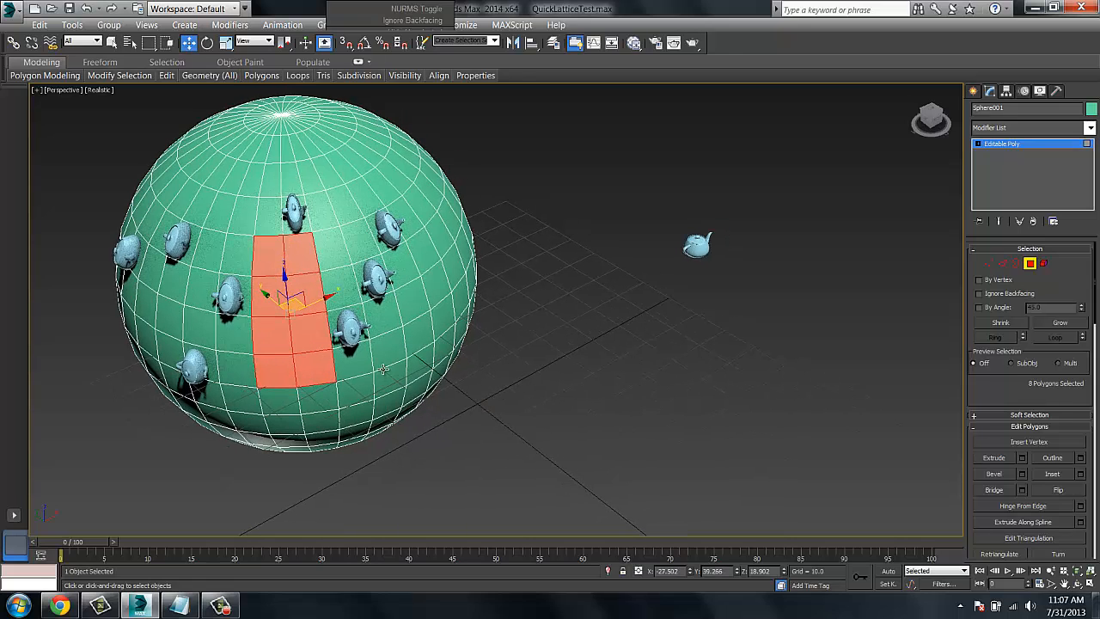
middle_click_drag(383, 370, 342, 375)
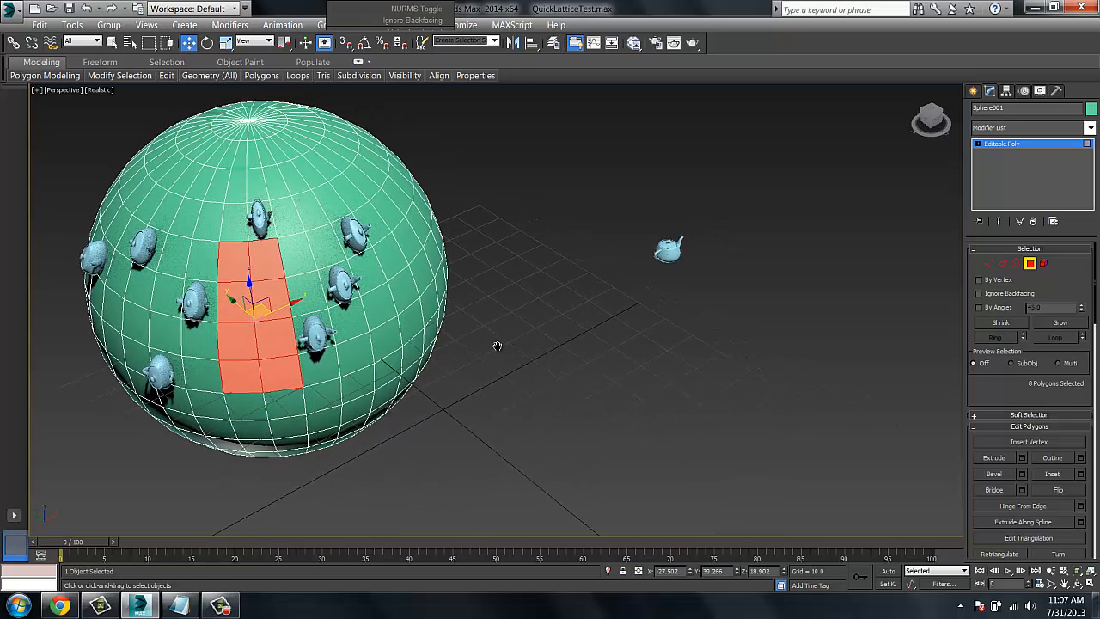
middle_click_drag(499, 345, 491, 346)
right_click(473, 323)
left_click(442, 204)
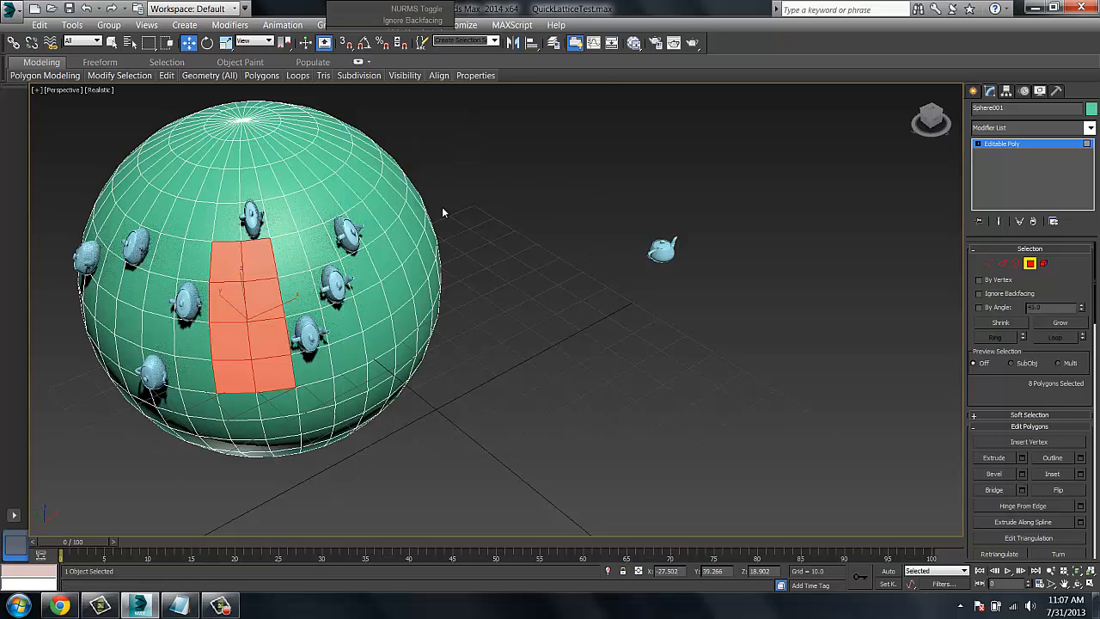
left_click(651, 254)
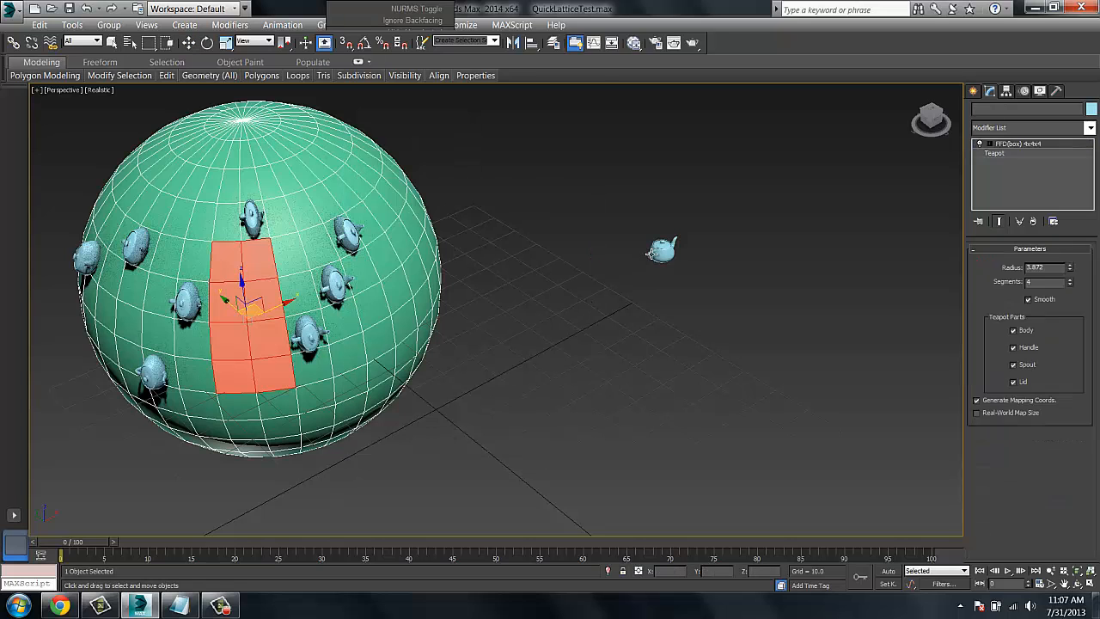
Step: Leave the sphere's sub-object level and, affecting only the pivot, move the source teapot's pivot about 9.8 units straight down
middle_click_drag(368, 279, 438, 263)
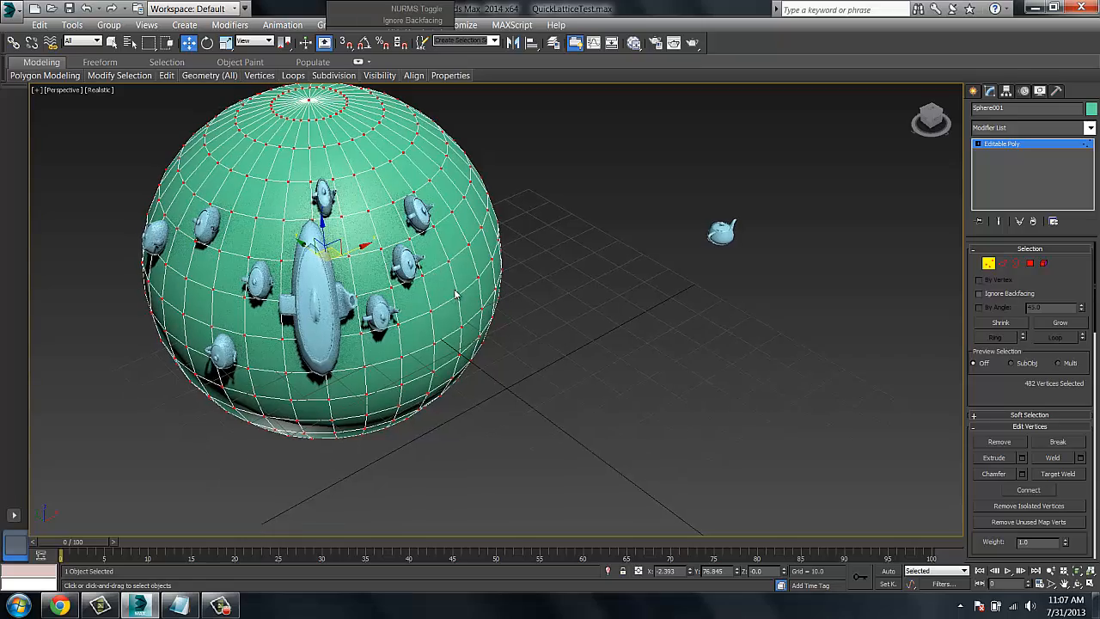
middle_click_drag(382, 366, 463, 393, "alt")
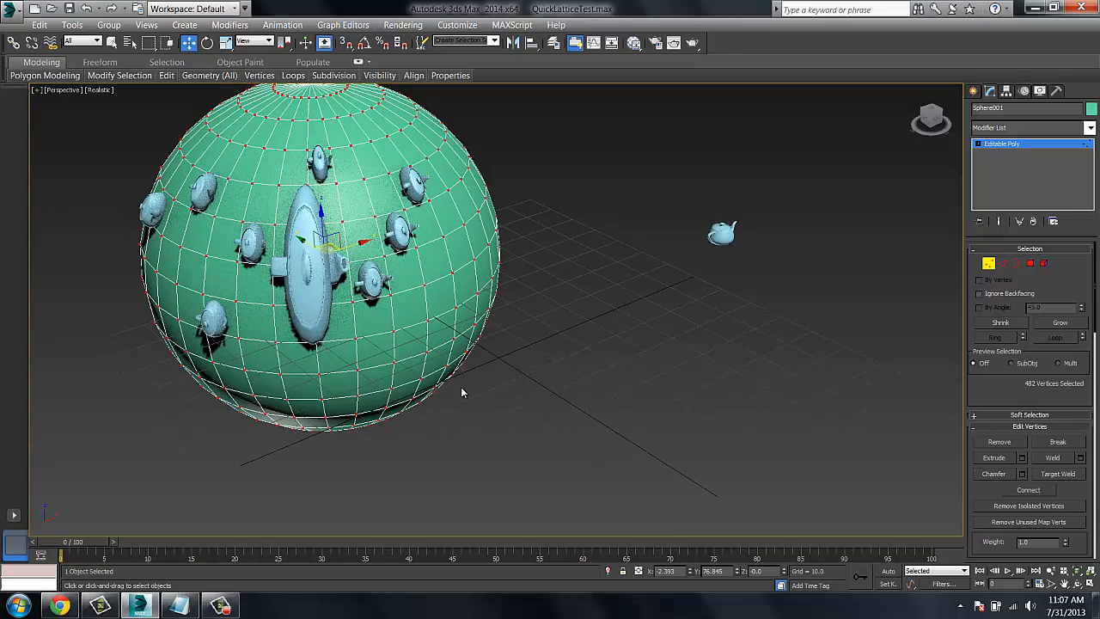
key("4")
middle_click_drag(368, 365, 630, 347, "alt")
left_click(636, 344)
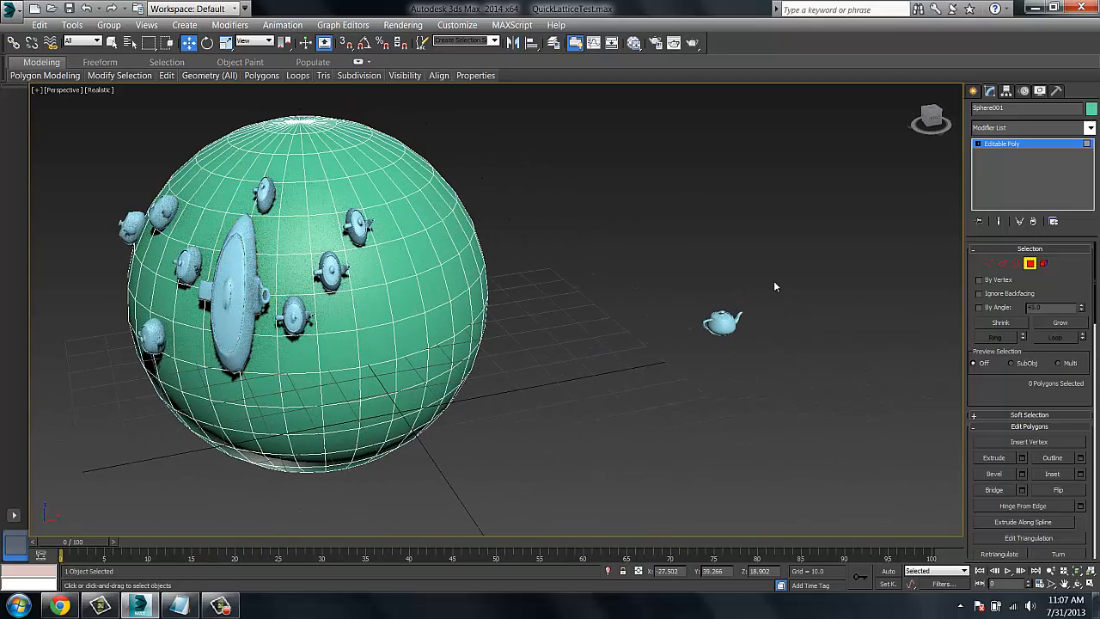
right_click(710, 323)
left_click(678, 303)
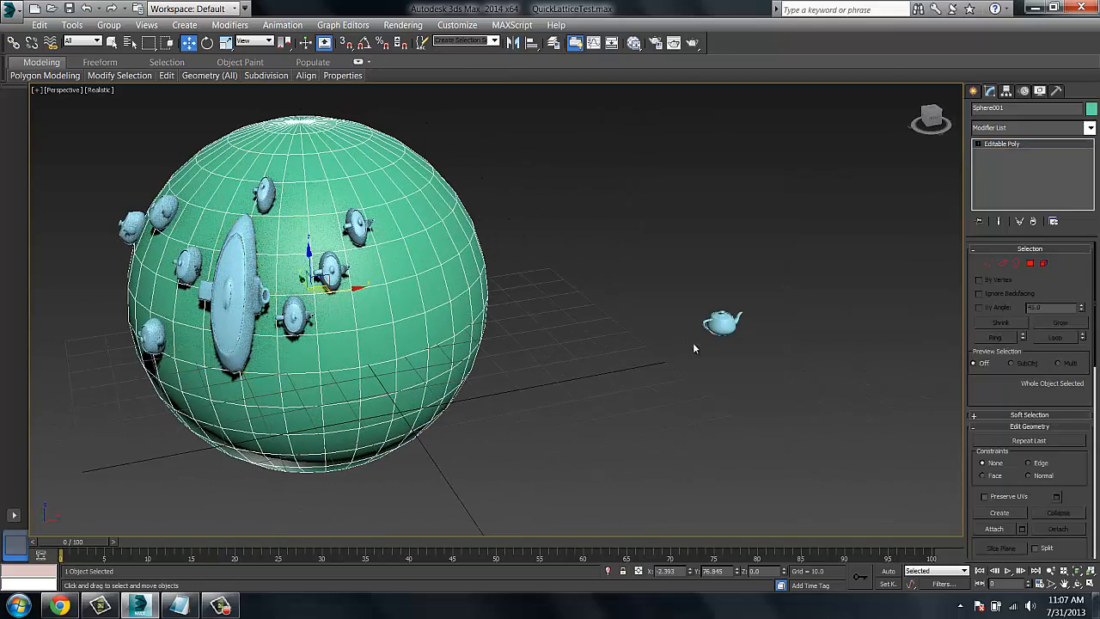
left_click(724, 327)
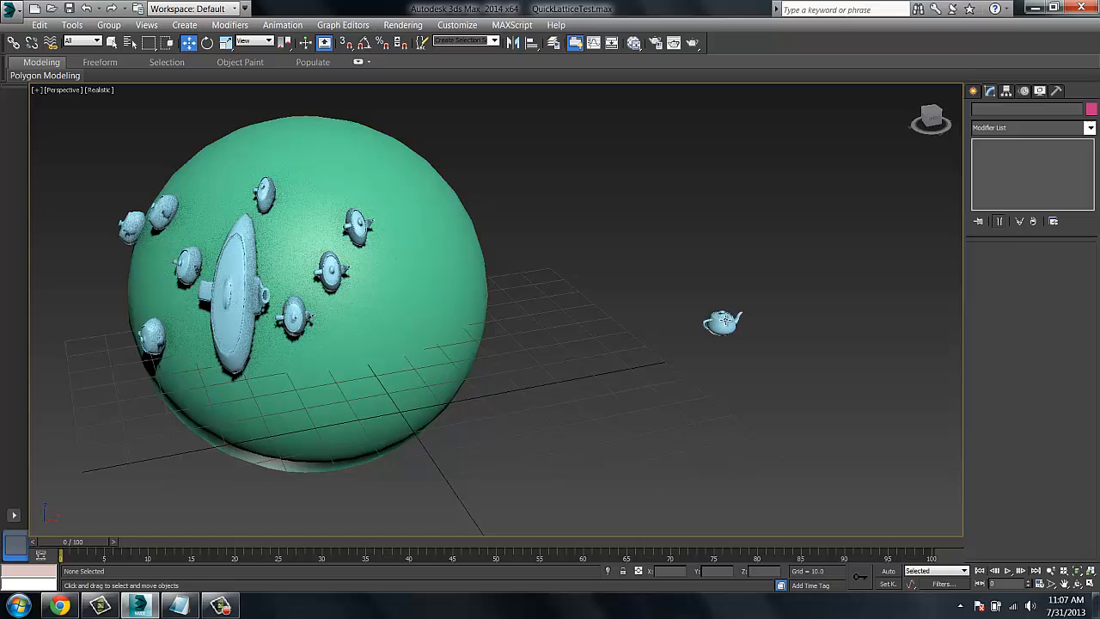
left_click(1007, 91)
left_click(1020, 177)
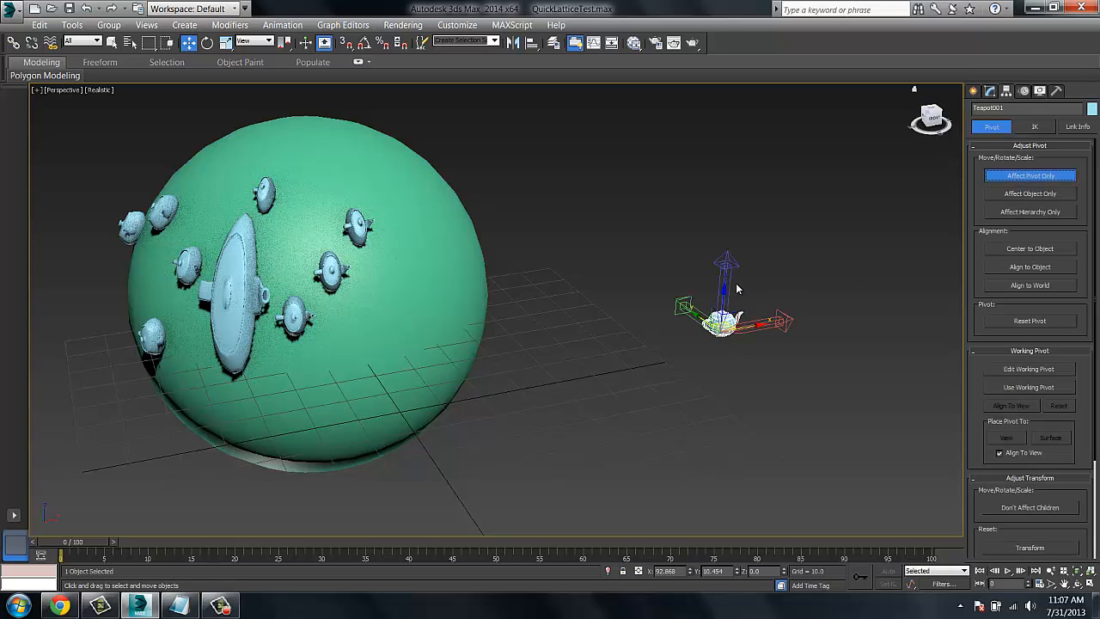
left_click_drag(726, 287, 720, 326)
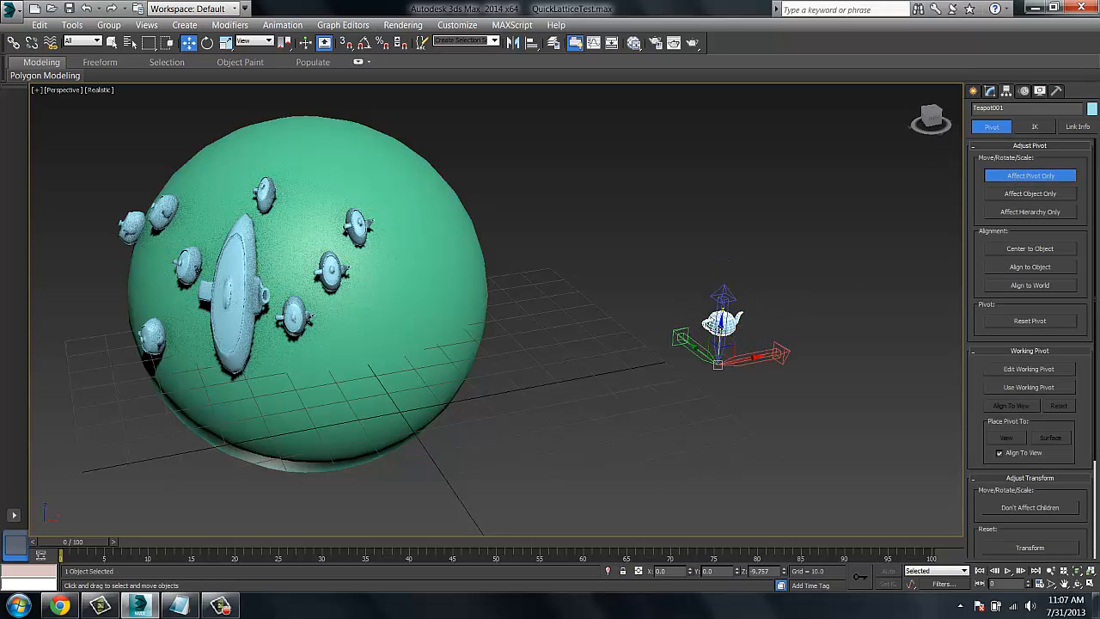
left_click(1013, 180)
Step: Select a two-by-two block of polygons on an empty area of the sphere and run polyLattice2 on it with the source teapot
left_click(405, 325)
middle_click_drag(359, 328, 419, 363)
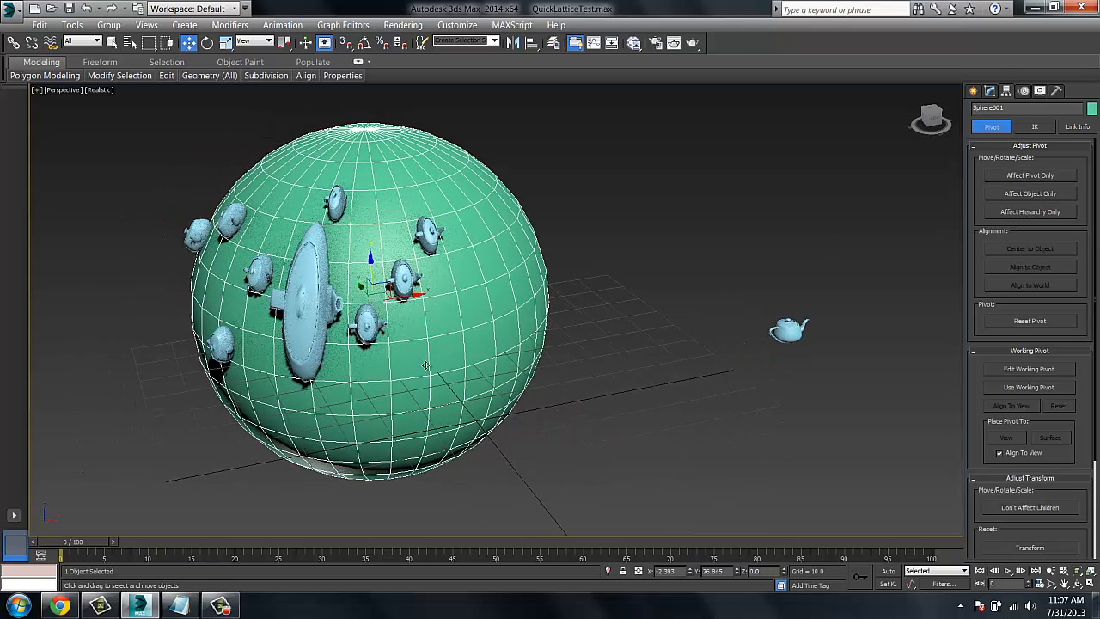
key("4")
left_click(450, 318)
left_click(478, 308, "ctrl")
left_click(479, 342, "ctrl")
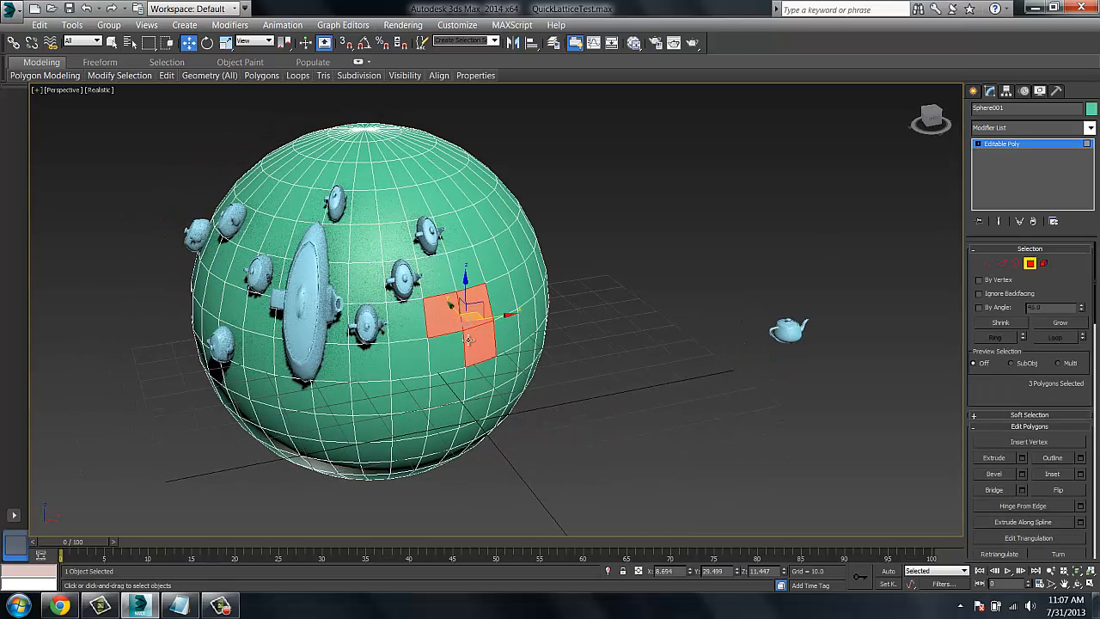
left_click(448, 352, "ctrl")
right_click(482, 301)
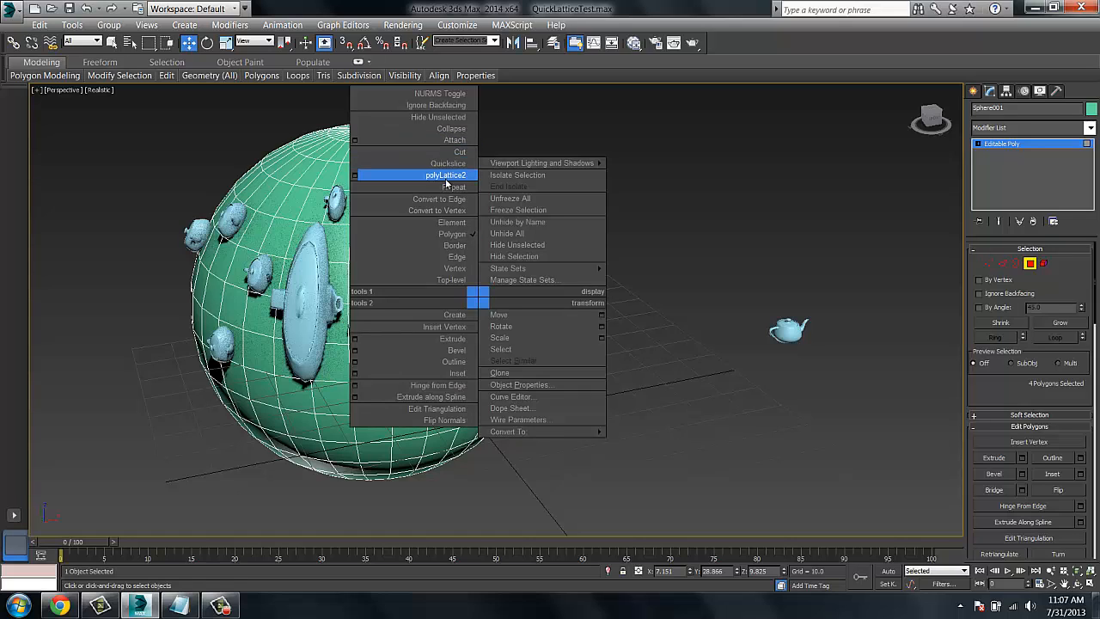
left_click(447, 179)
left_click(773, 329)
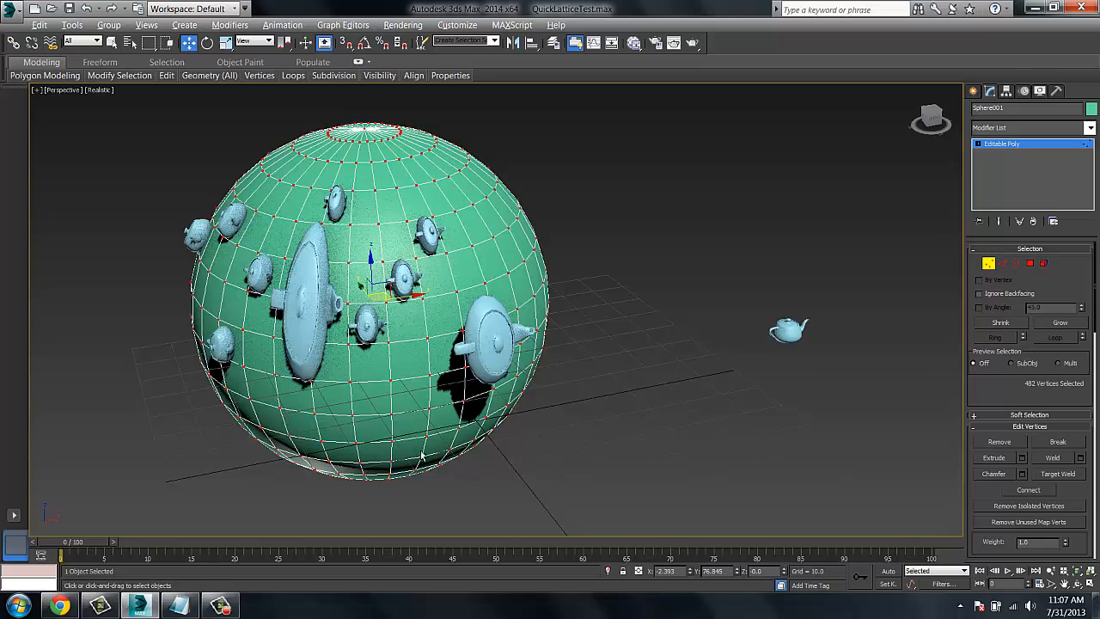
Step: Inspect the newest teapot's offset from the sphere's surface and switch to Notepad to review the topic outline
middle_click_drag(422, 455, 561, 289, "alt")
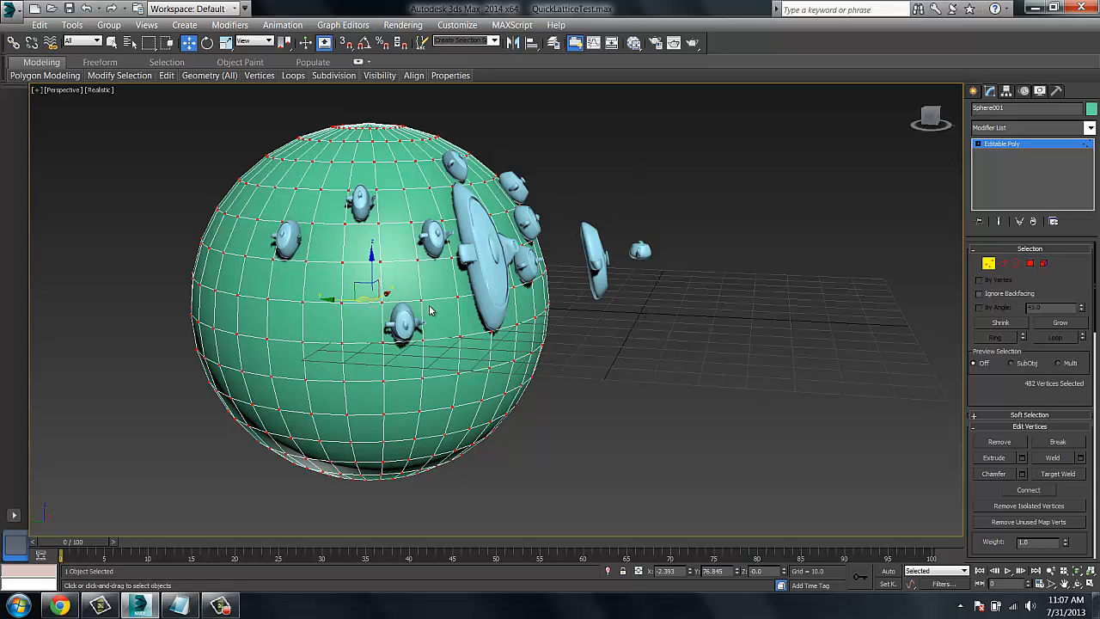
middle_click_drag(621, 339, 386, 481, "alt")
left_click(180, 606)
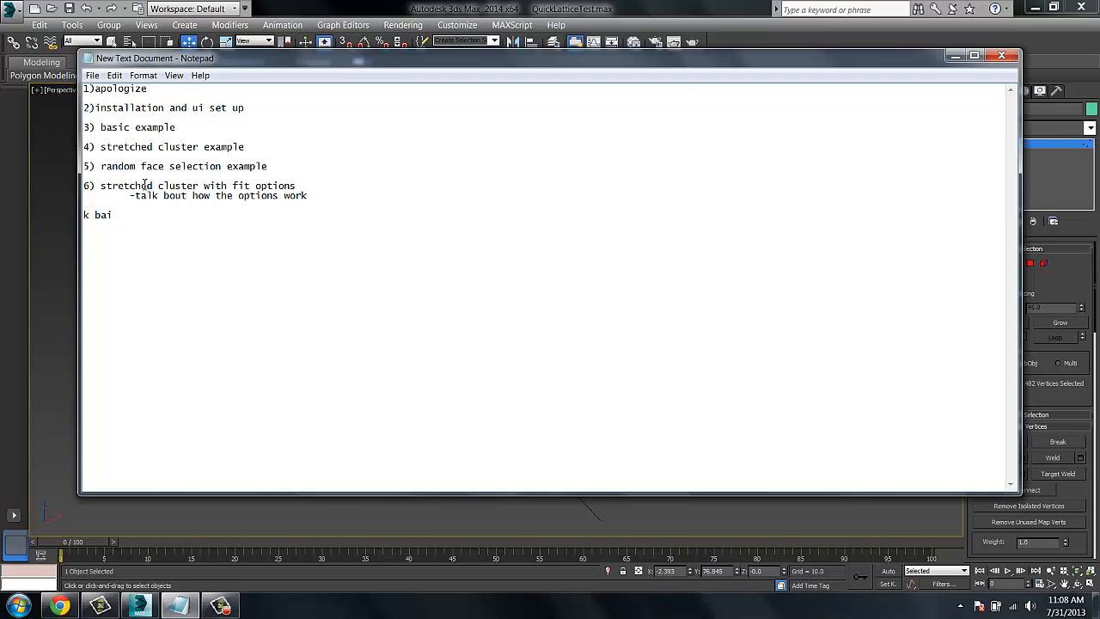
Step: Switch back to 3ds Max and select a block of twelve polygons, three wide and four high, on an empty area beside the attached teapots
left_click(955, 56)
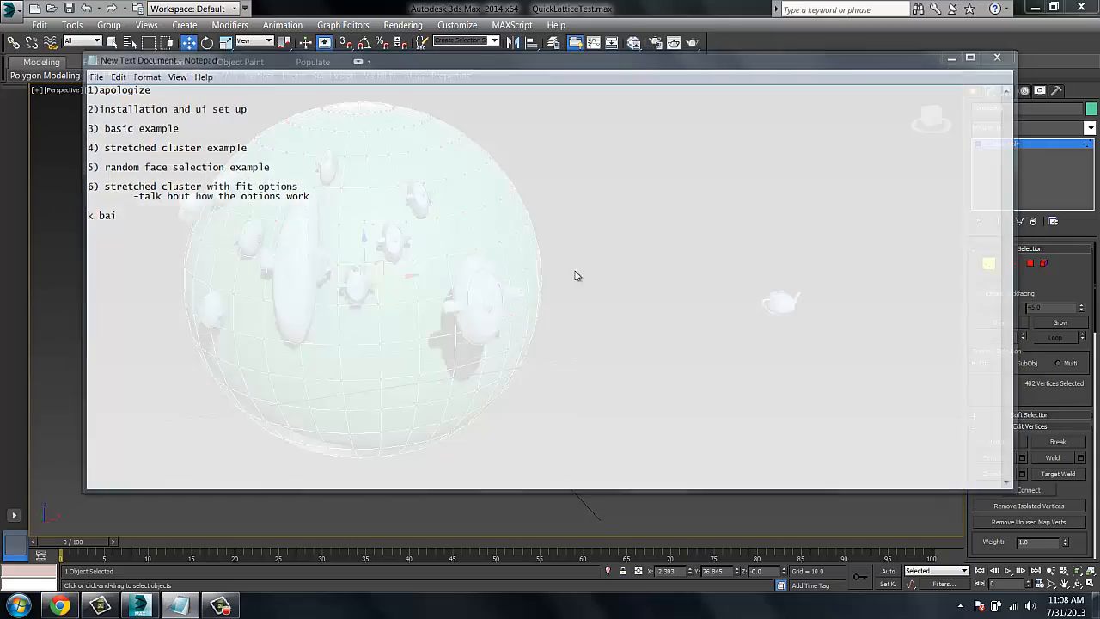
middle_click_drag(458, 350, 461, 309, "alt")
key("4")
left_click(362, 218)
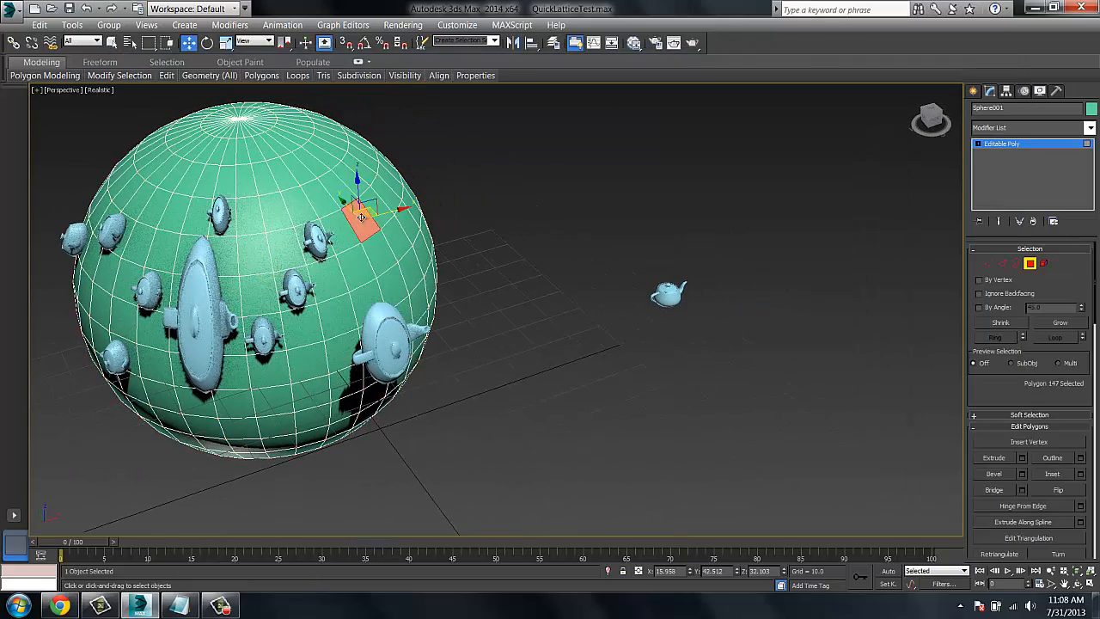
left_click(338, 184, "ctrl")
left_click(350, 172, "ctrl")
left_click(362, 166, "ctrl")
left_click(387, 194, "ctrl")
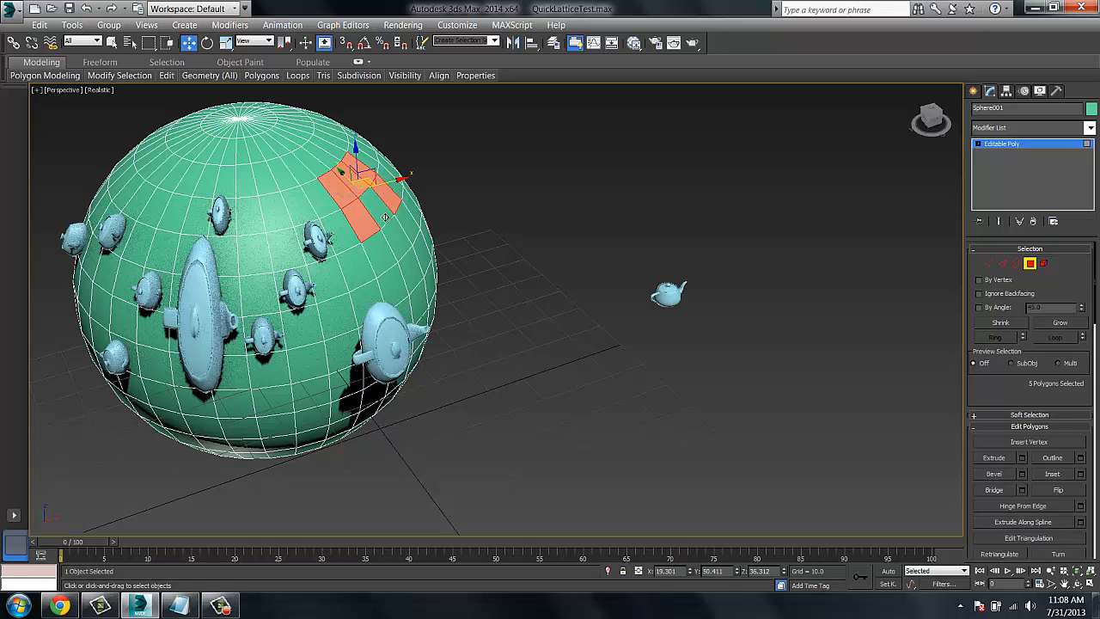
left_click(385, 214, "ctrl")
left_click(380, 251, "ctrl")
left_click(393, 282, "ctrl")
left_click(409, 274, "ctrl")
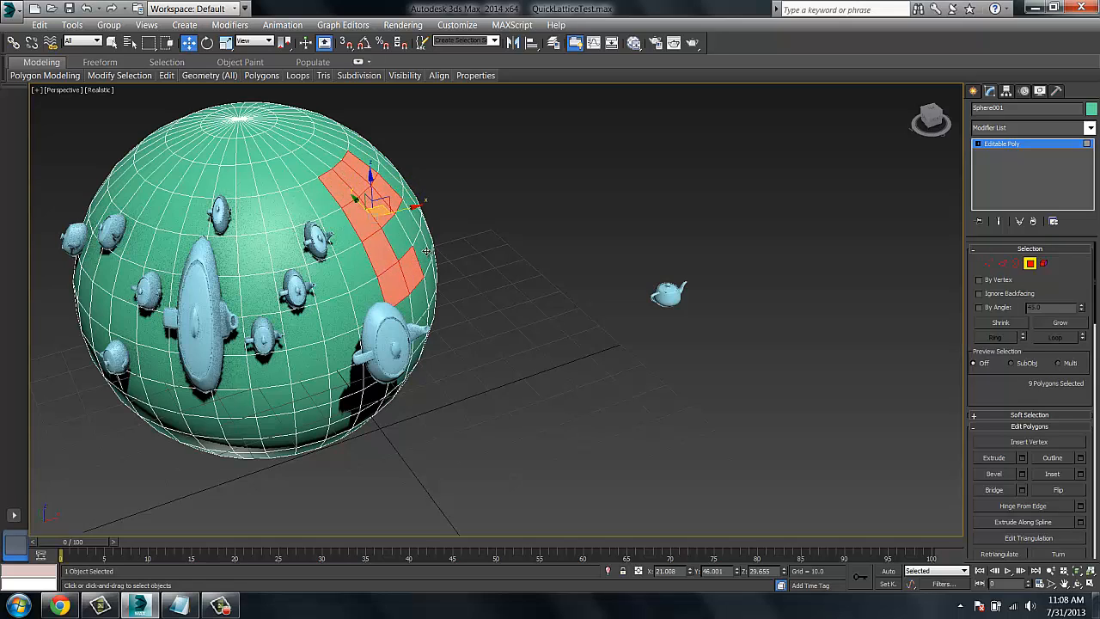
left_click(425, 255, "ctrl")
left_click(410, 230, "ctrl")
left_click(405, 208, "ctrl")
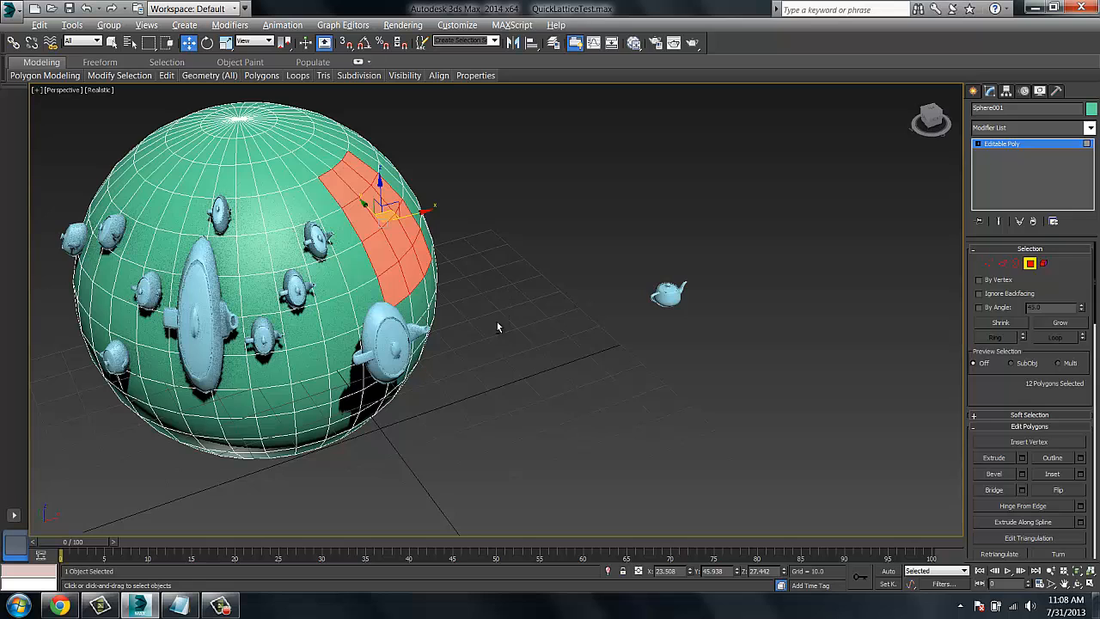
Step: Extend the sphere's polygon selection by one column and one row into a block four wide and five high
middle_click_drag(497, 326, 432, 301, "alt")
left_click(320, 178, "ctrl")
left_click(320, 208, "ctrl")
left_click(320, 246, "ctrl")
left_click(330, 281, "ctrl")
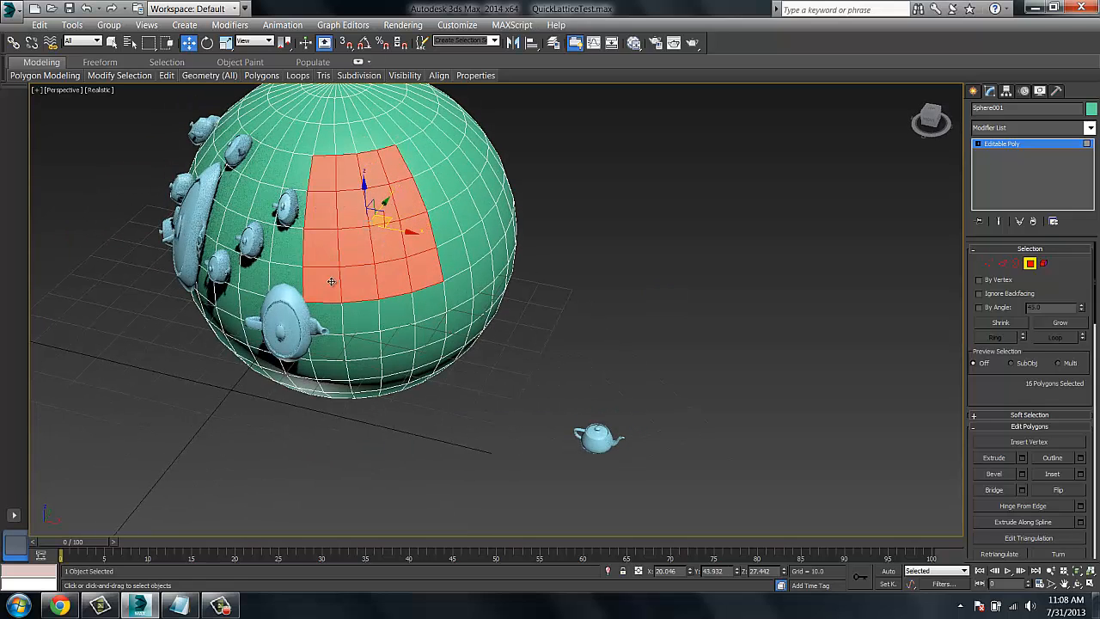
middle_click_drag(469, 371, 533, 325, "alt")
left_click(333, 317, "ctrl")
left_click(361, 320, "ctrl")
left_click(400, 314, "ctrl")
left_click(433, 302, "ctrl")
Step: In the polyLattice2 options, set Split to One or more and close the settings
right_click(557, 261)
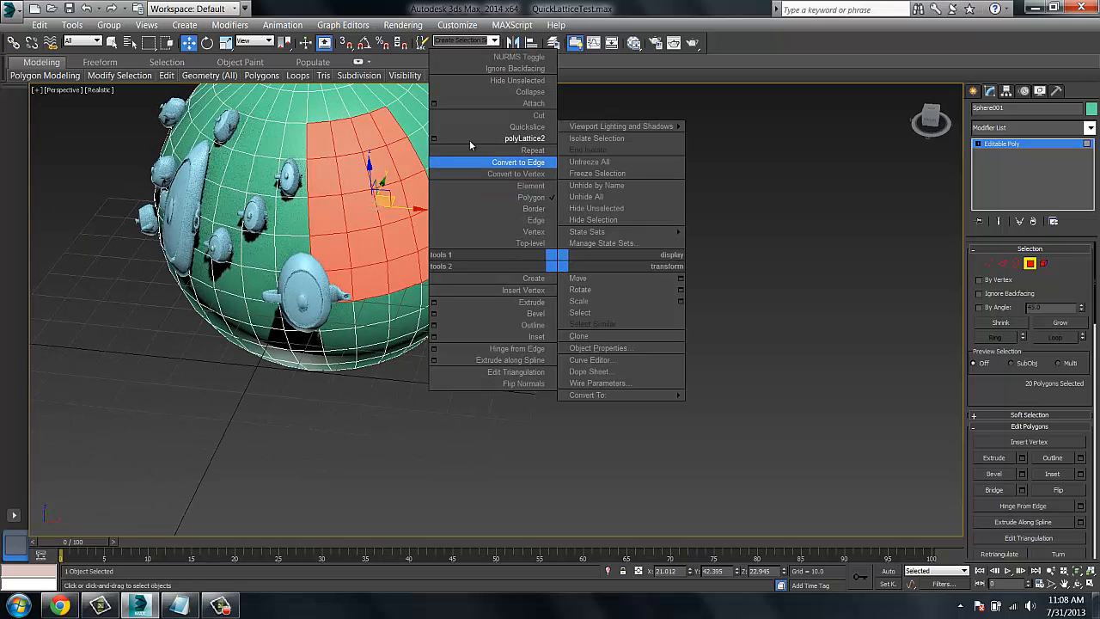
left_click(432, 142)
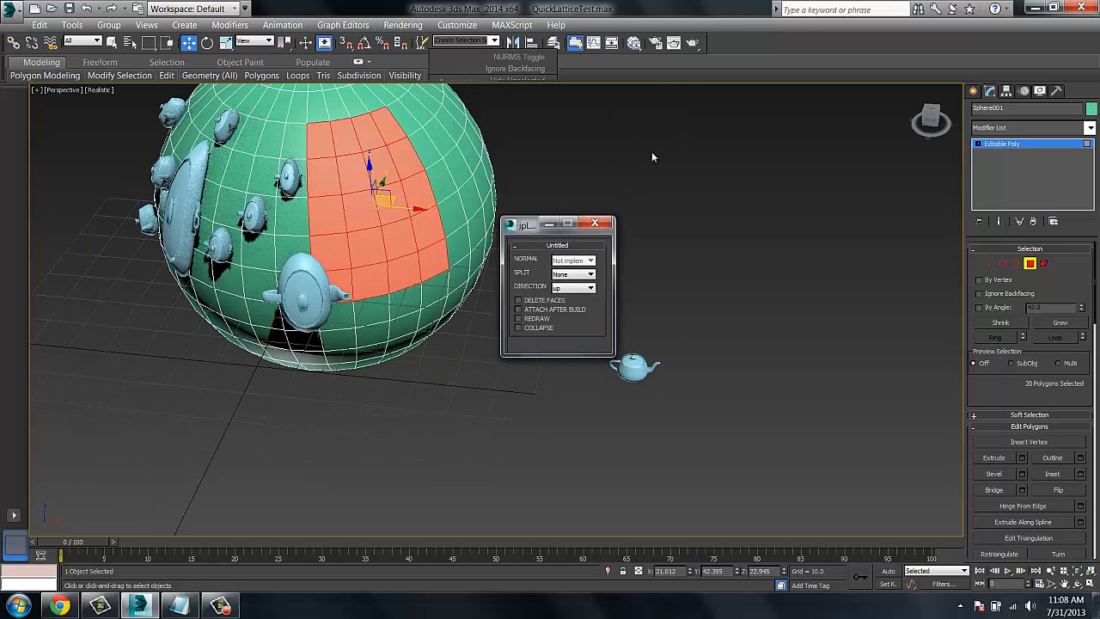
left_click(720, 200)
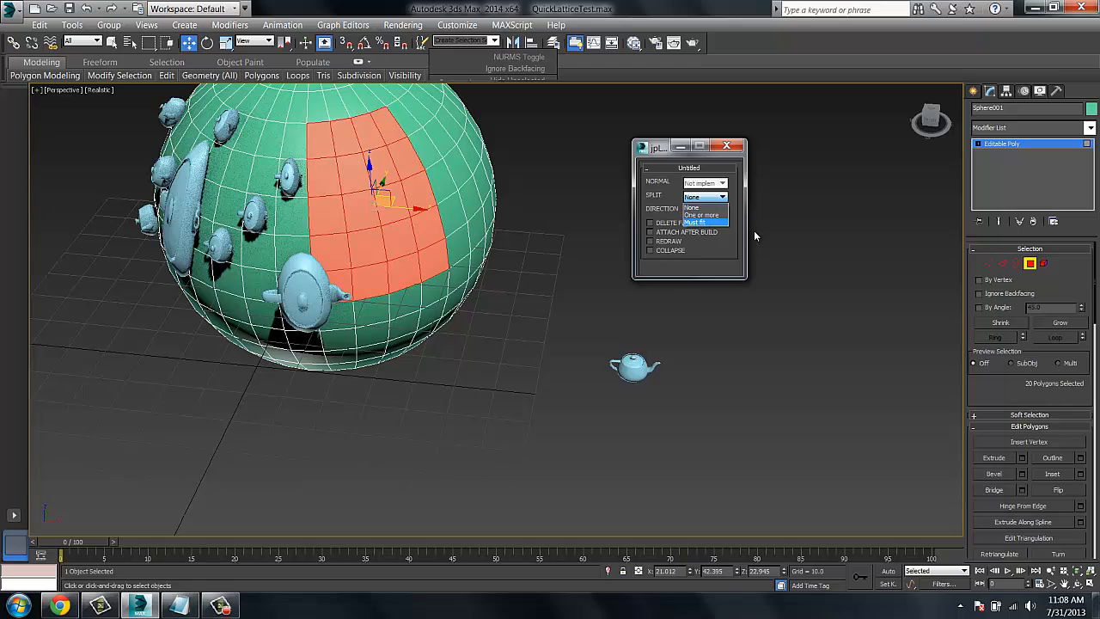
left_click(716, 216)
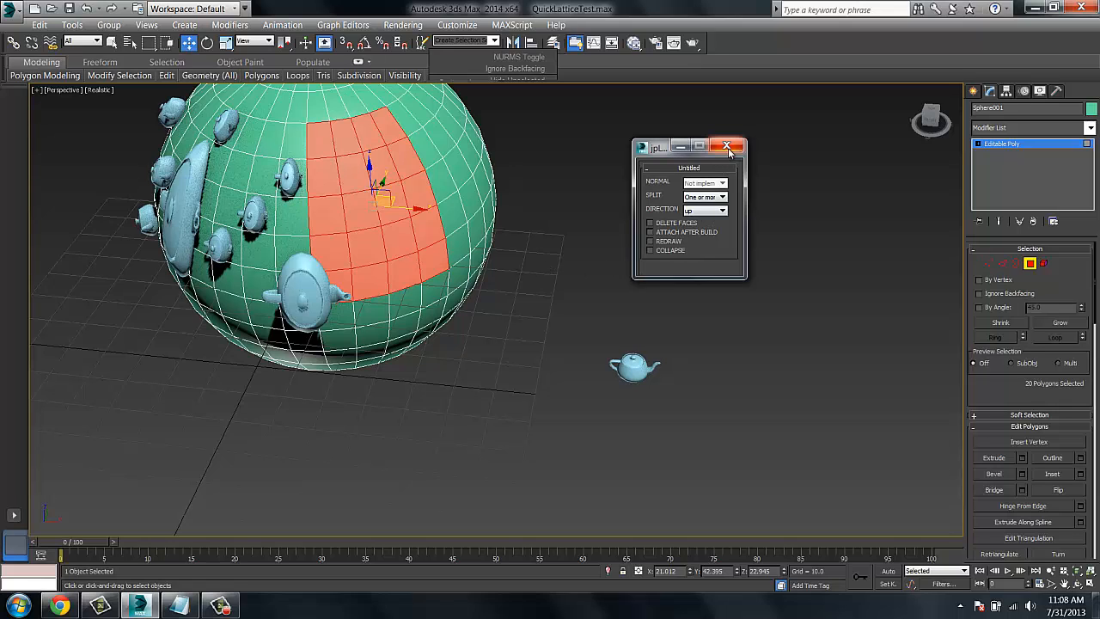
left_click(731, 147)
Step: Try to run polyLattice2 on the selected block of polygons
right_click(622, 213)
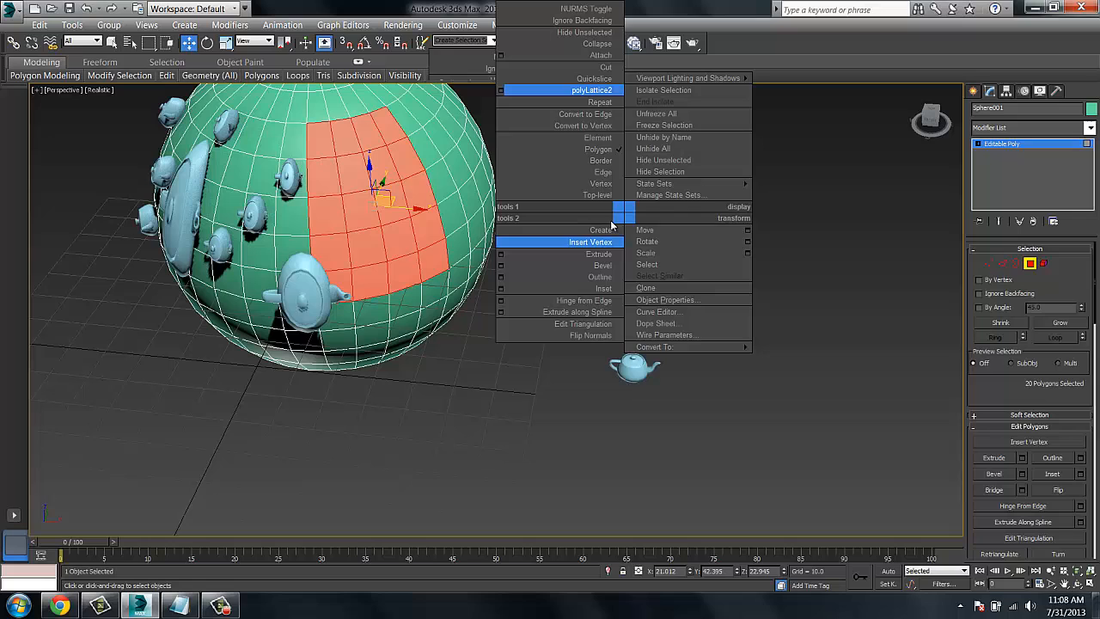
left_click(589, 90)
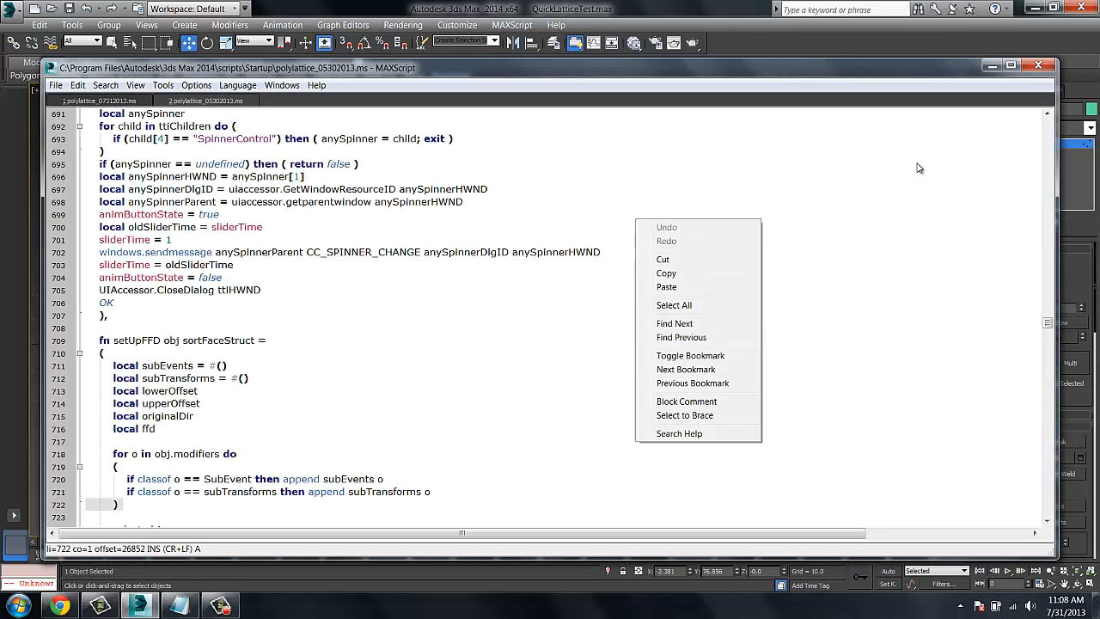
left_click(1037, 67)
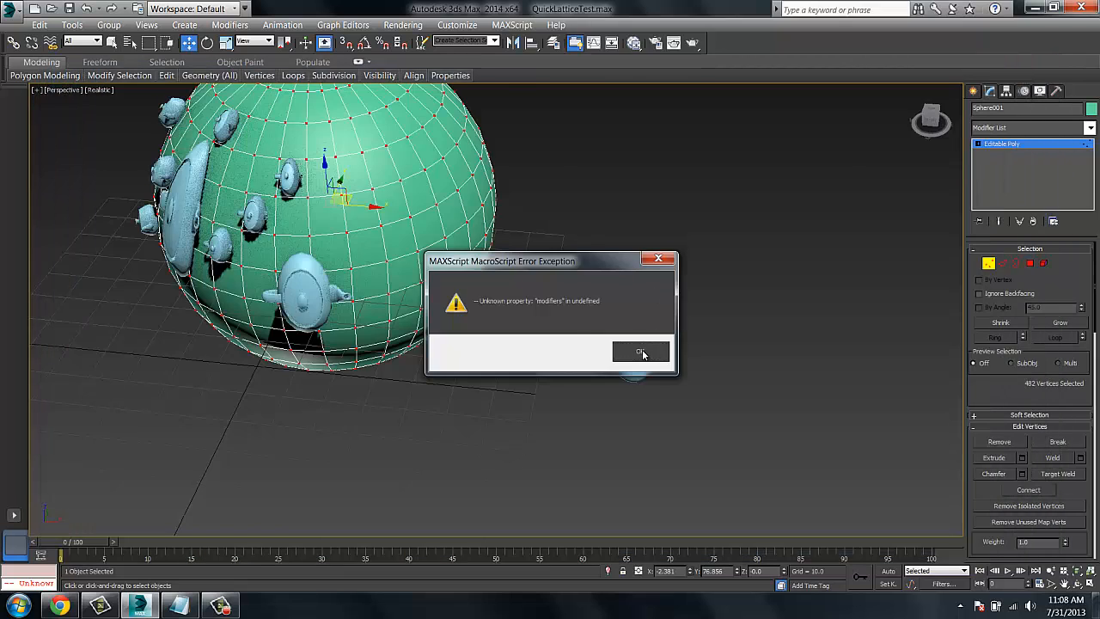
left_click(640, 350)
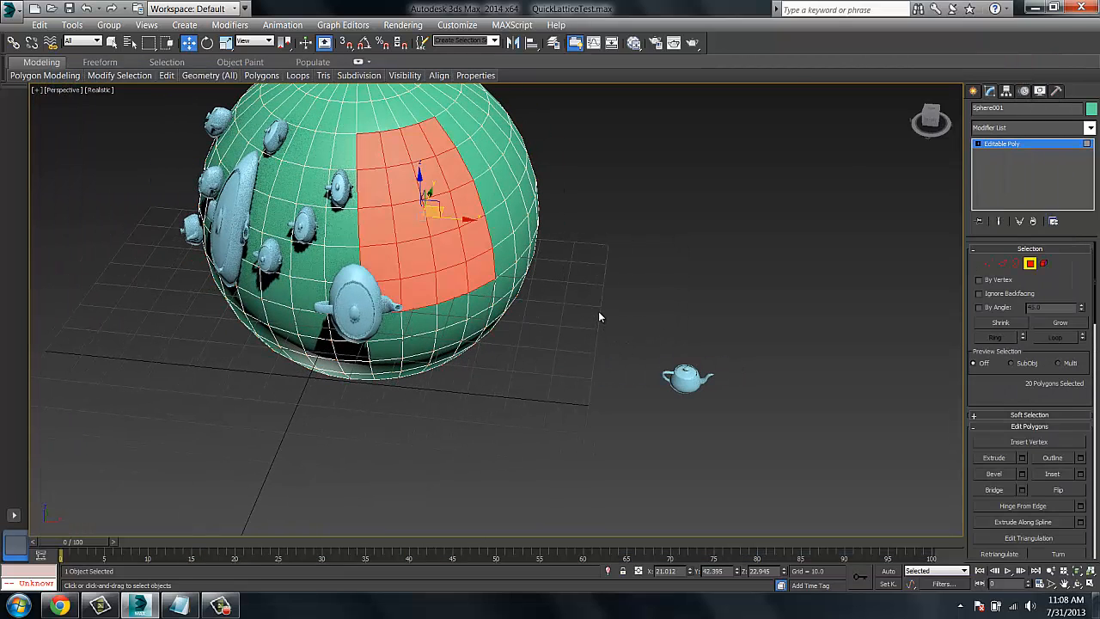
Step: Recheck the polyLattice2 options and fill the four-by-five polygon block with copies of the source teapot, keeping Split at One or more
middle_click_drag(591, 323, 609, 271, "alt")
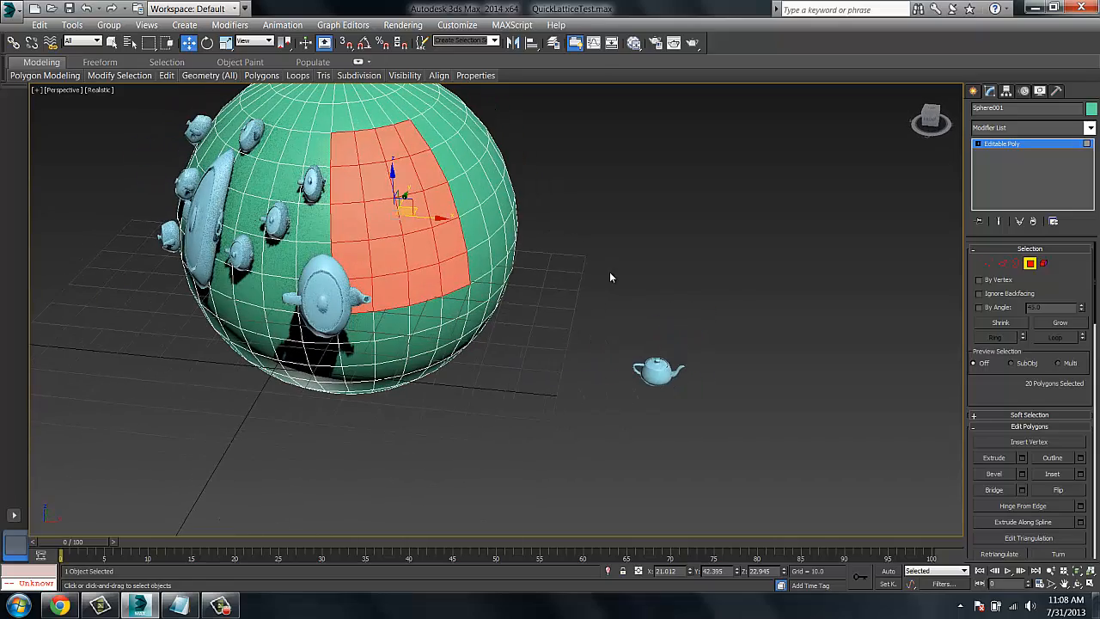
right_click(609, 271)
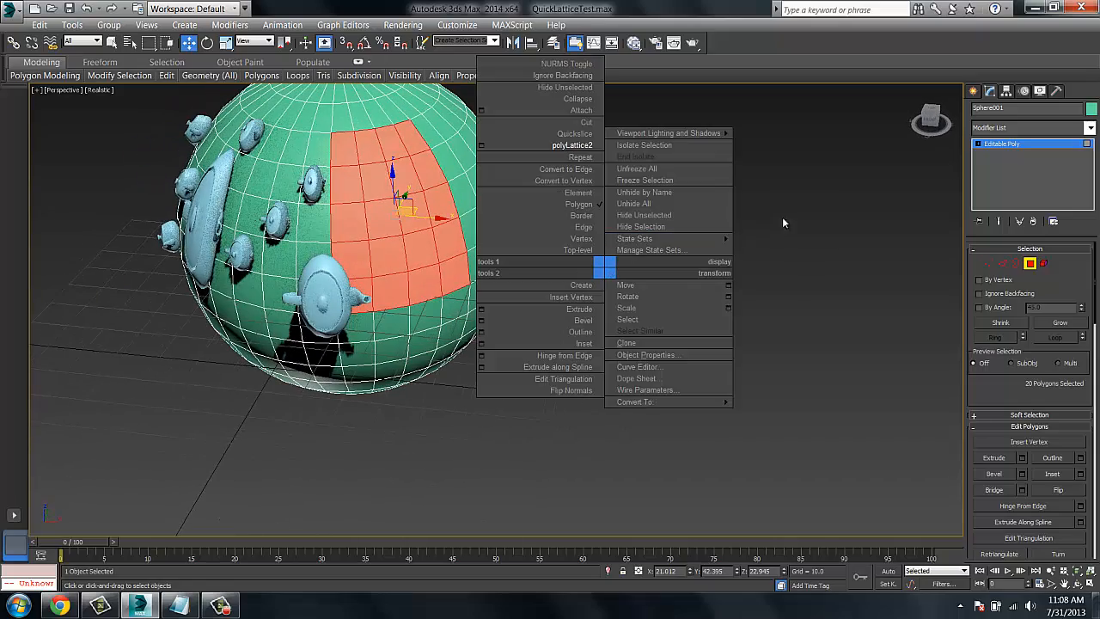
left_click(538, 147)
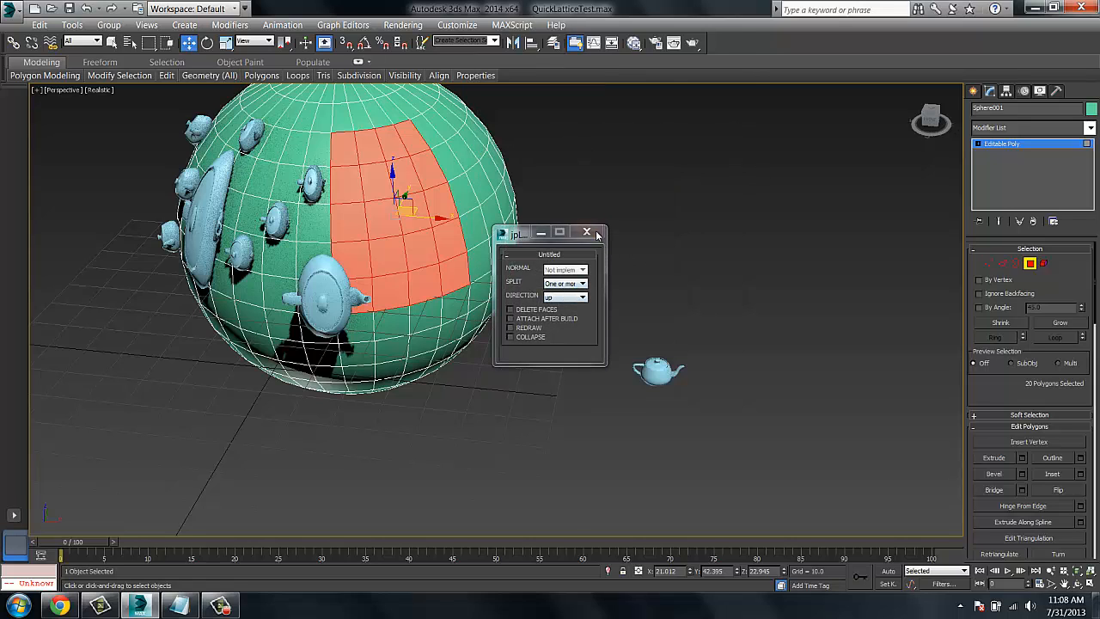
left_click(593, 233)
right_click(602, 252)
left_click(577, 129)
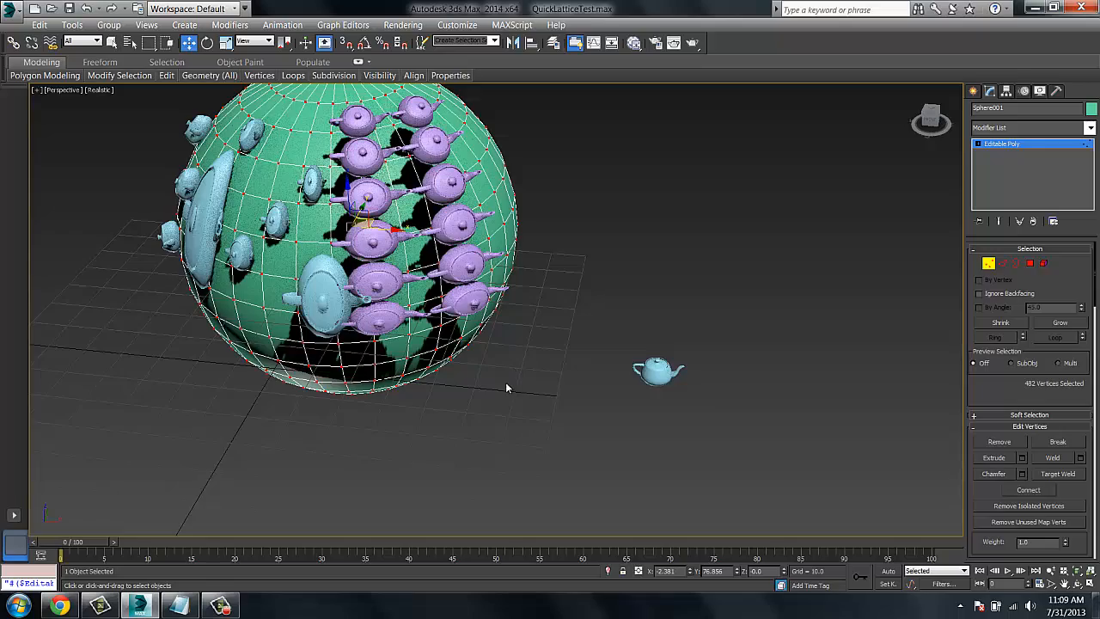
Step: Inspect the new rows of teapots from several sides and leave the sphere's vertex sub-object level
middle_click_drag(473, 383, 619, 396, "alt")
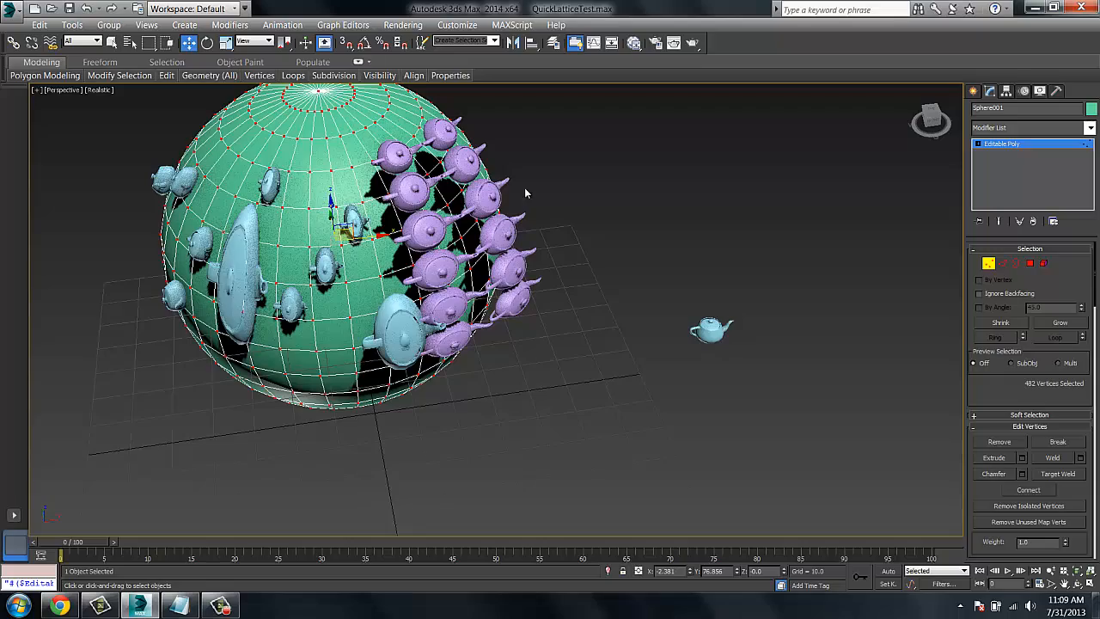
middle_click_drag(550, 305, 544, 342, "alt")
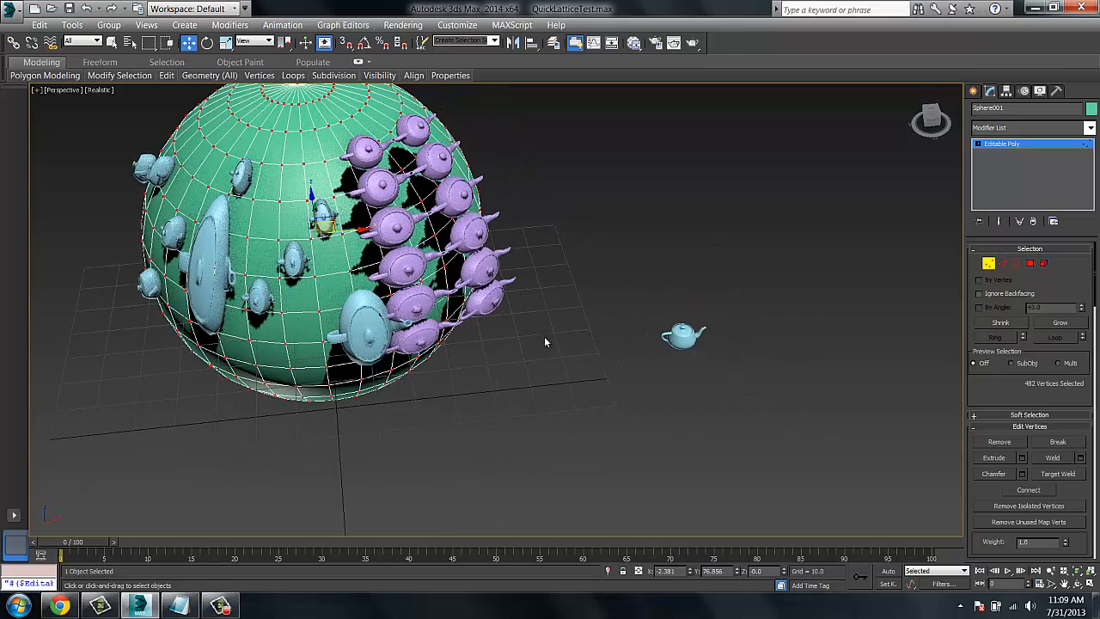
middle_click_drag(463, 428, 510, 396, "alt")
middle_click_drag(489, 358, 349, 407)
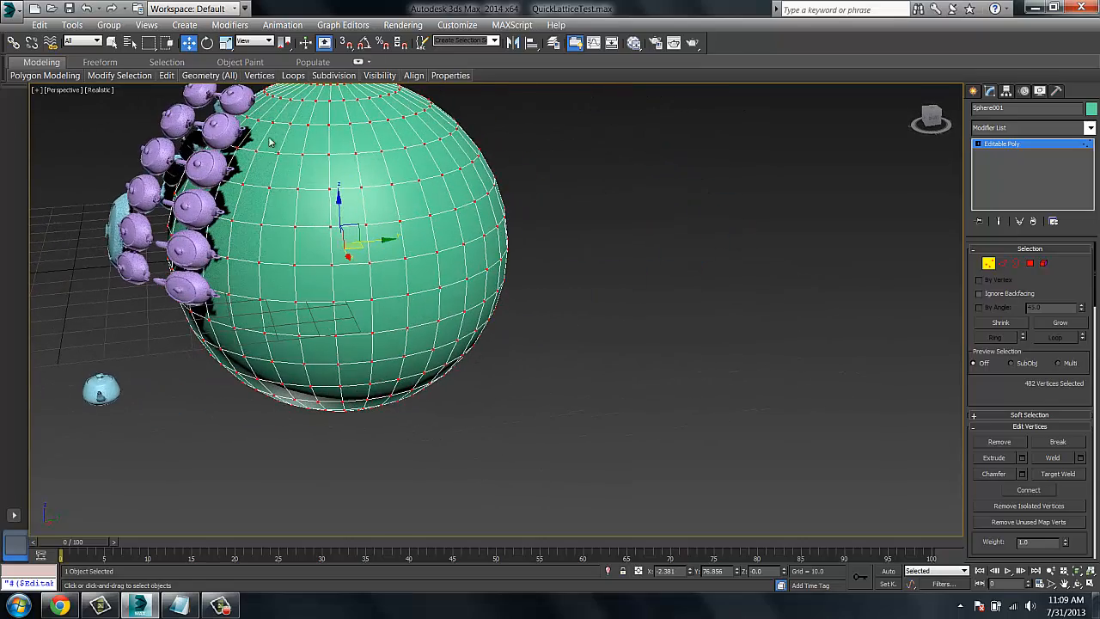
right_click(243, 163)
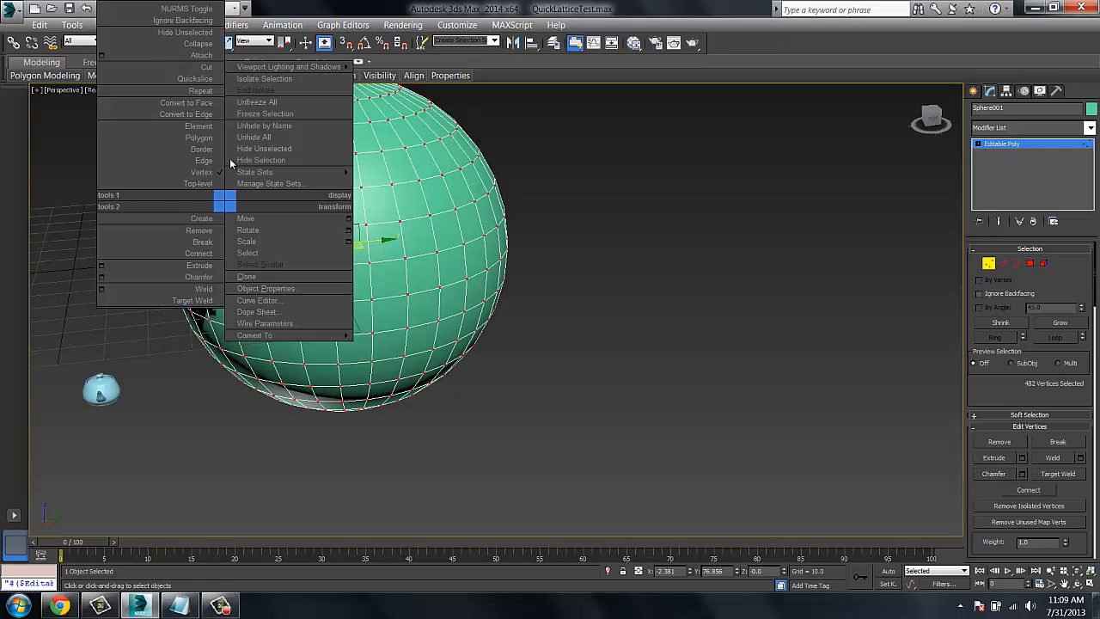
left_click(144, 193)
left_click(215, 127)
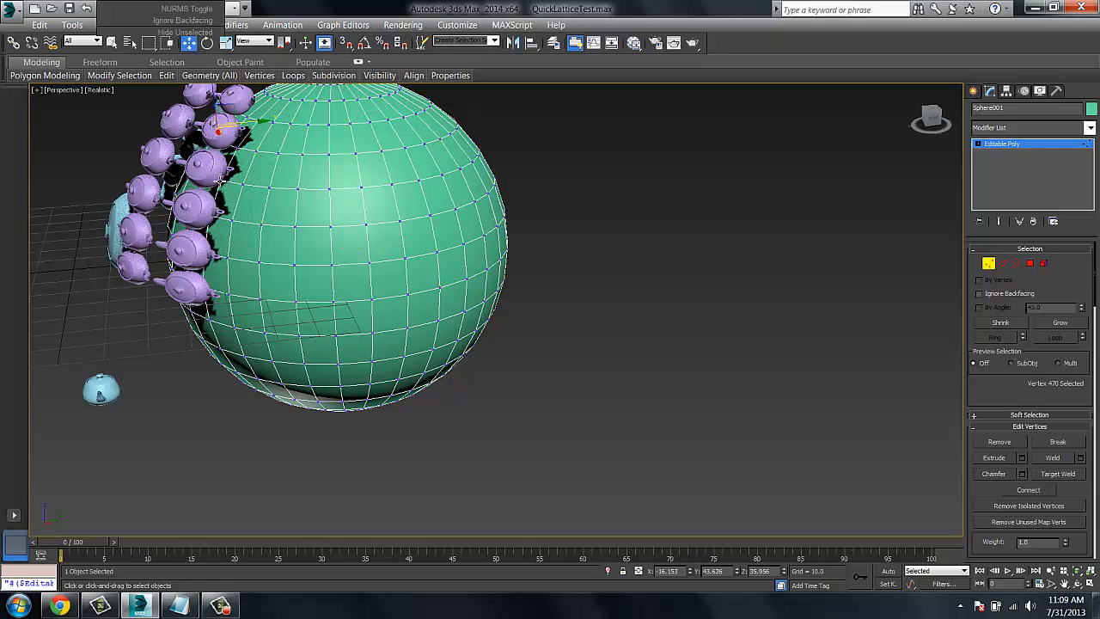
middle_click_drag(220, 189, 294, 219)
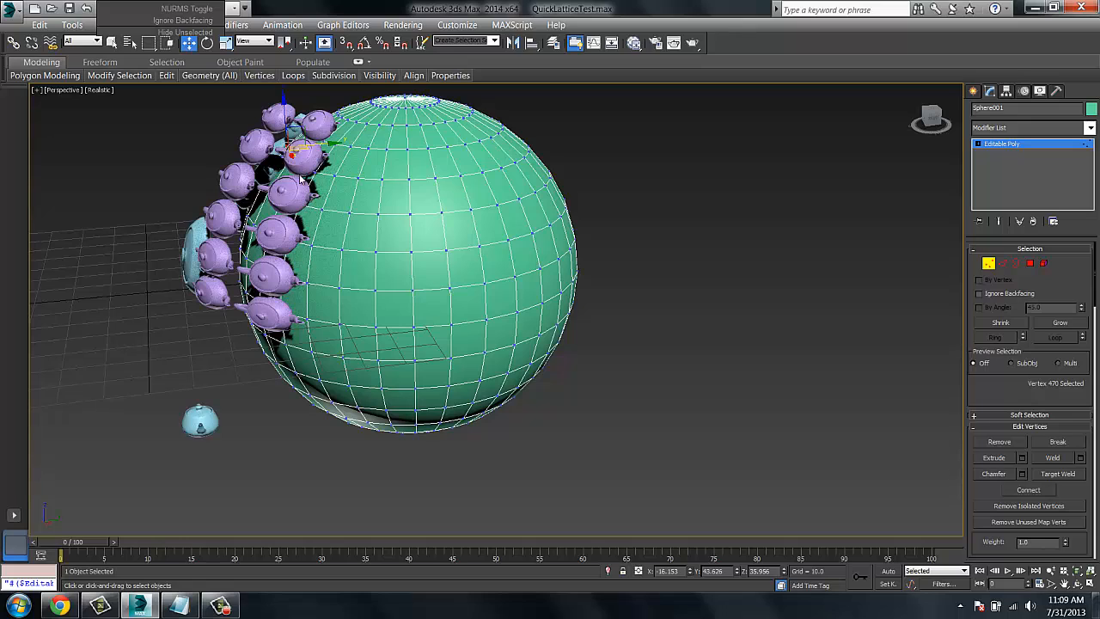
left_click(176, 169)
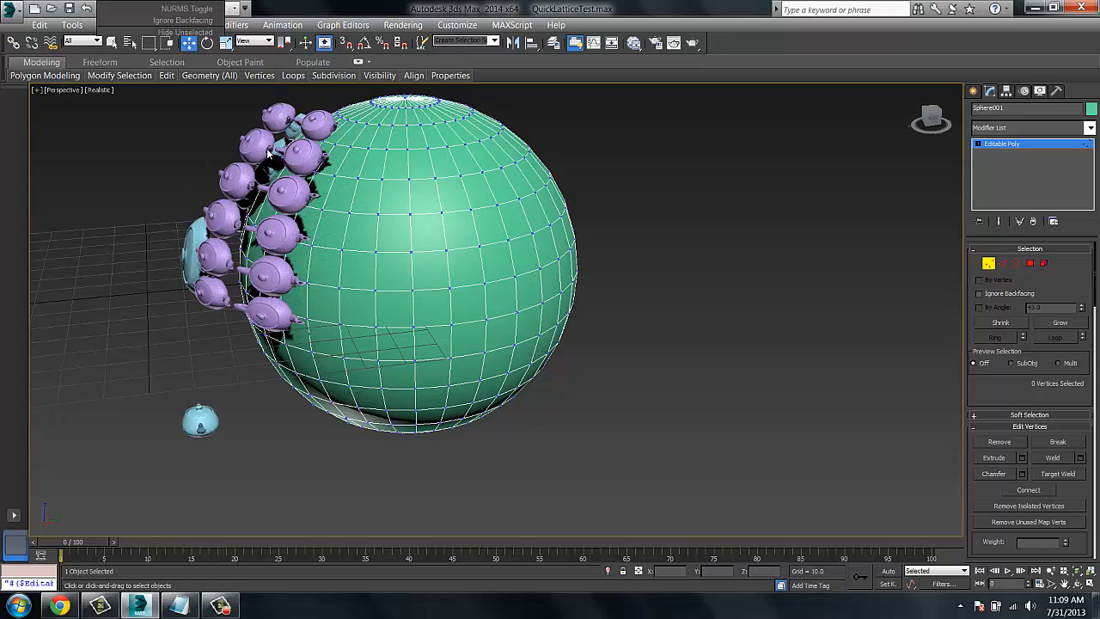
right_click(253, 197)
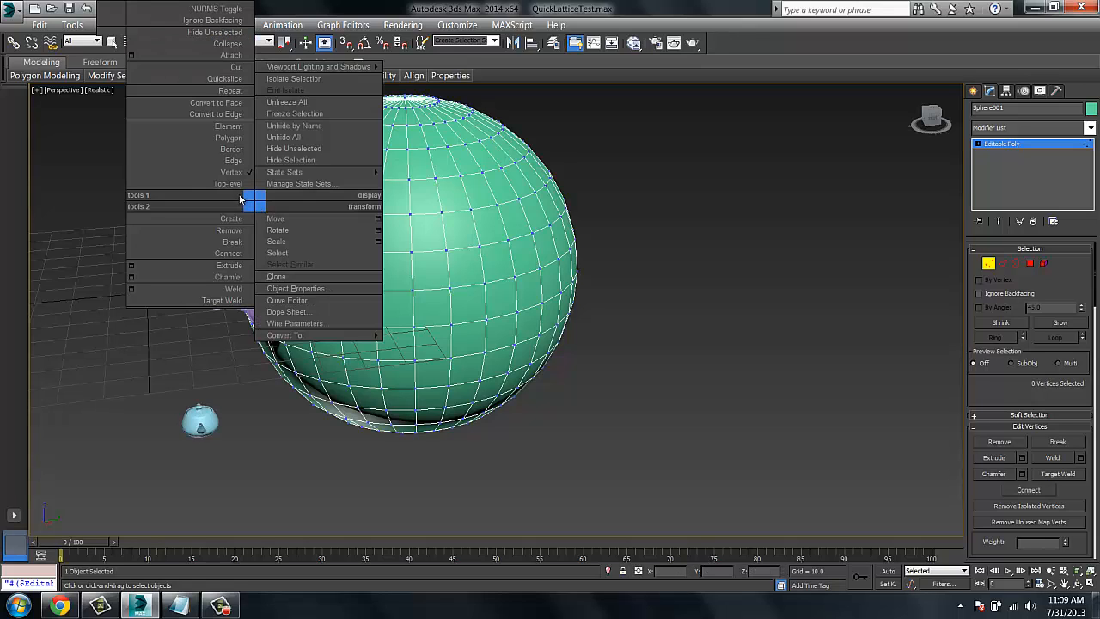
left_click(229, 189)
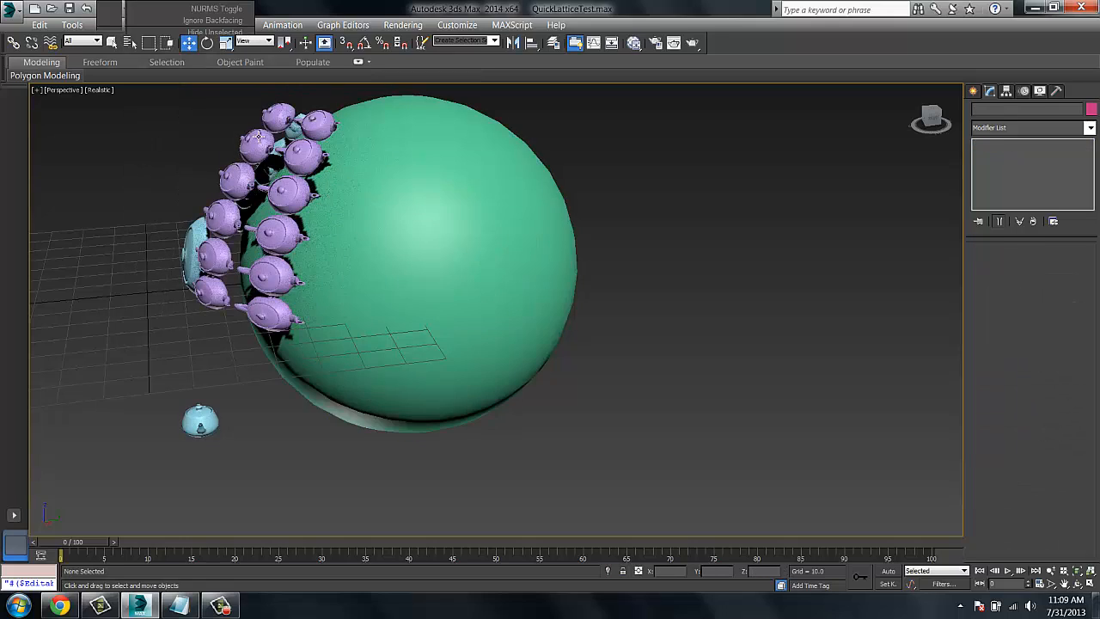
Step: Select the new teapot cluster and examine how its FFD lattice follows the sphere's surface
left_click(258, 138)
middle_click_drag(258, 138, 348, 212, "alt")
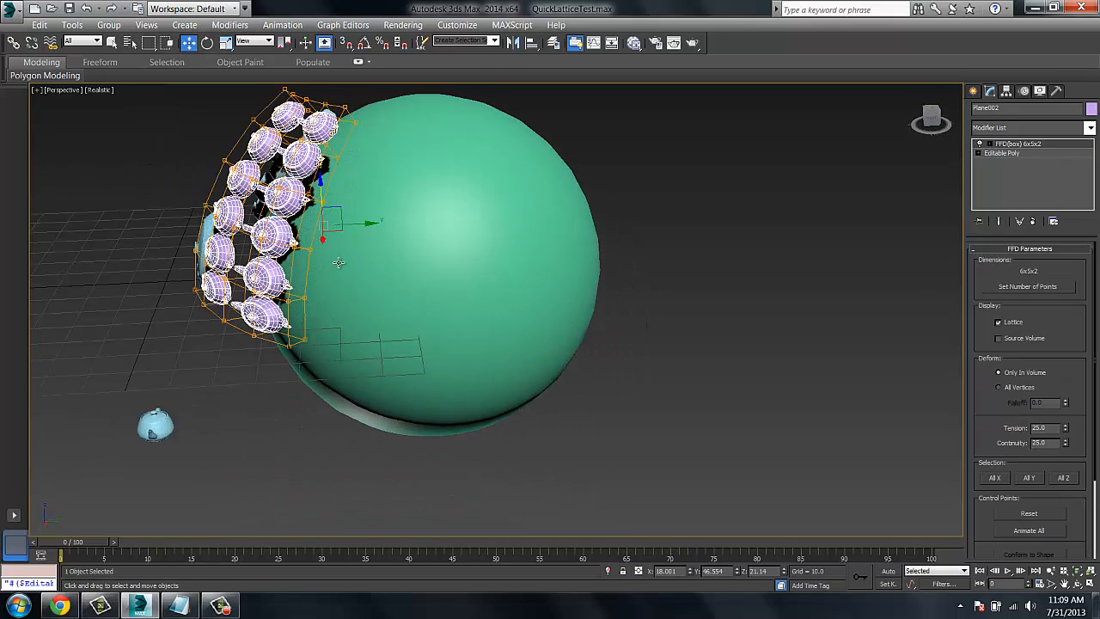
middle_click_drag(329, 384, 406, 388, "alt")
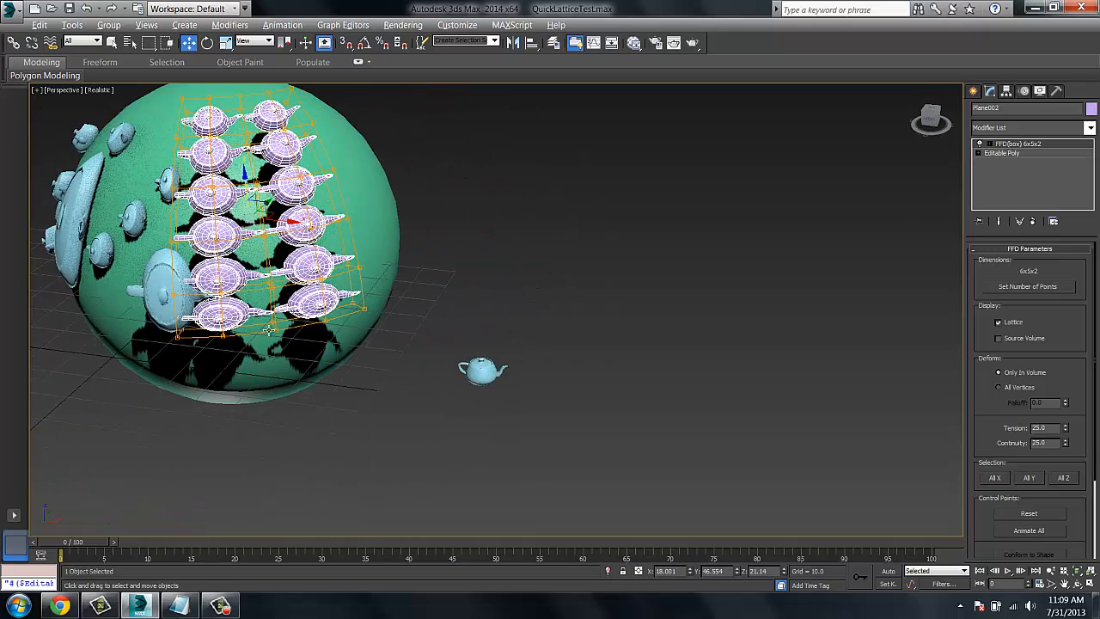
middle_click_drag(266, 329, 404, 281, "alt")
right_click(255, 247)
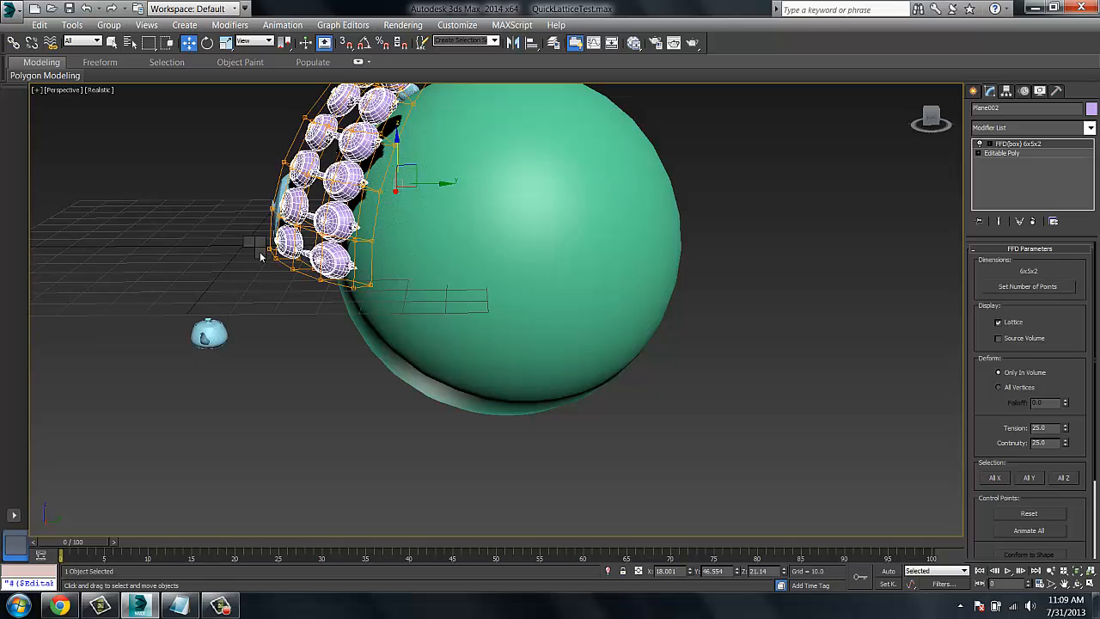
left_click(184, 310)
key("ctrl+z")
Step: Select the sphere and, at polygon level, pick a three-by-three block of polygons on its empty side
left_click(519, 264)
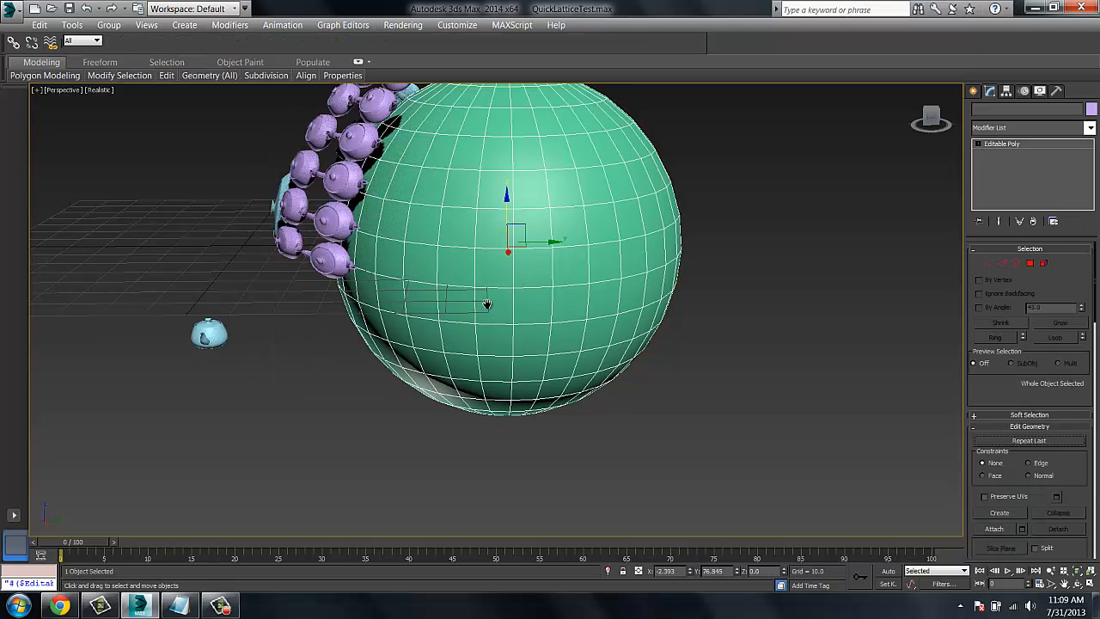
middle_click_drag(487, 304, 469, 315)
key("4")
left_click(478, 241)
left_click(483, 202, "ctrl")
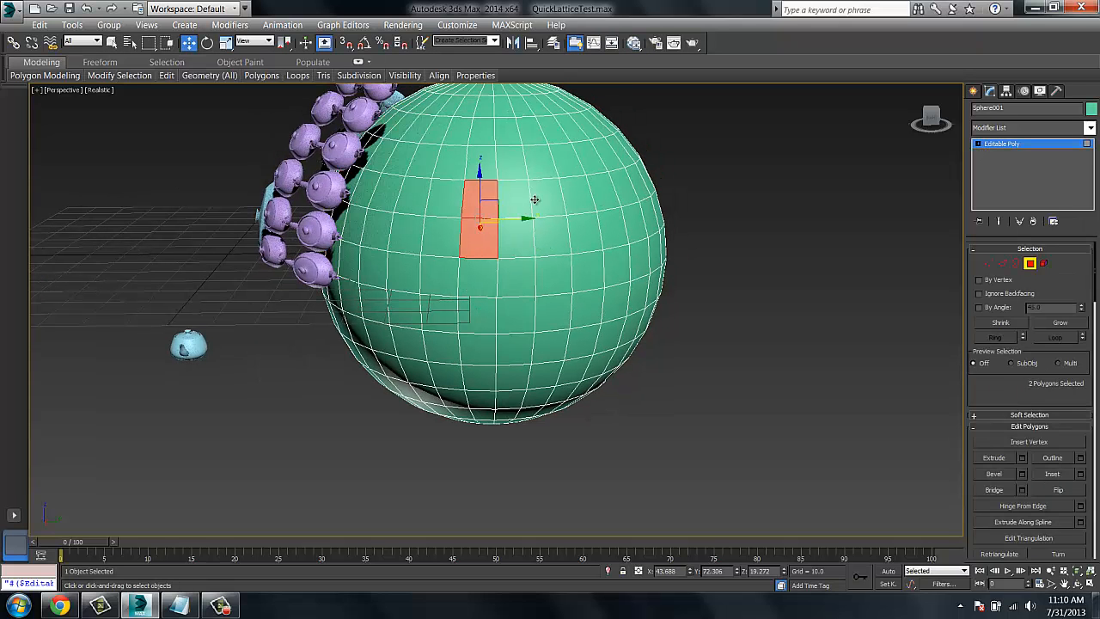
left_click(510, 199, "ctrl")
left_click(510, 243, "ctrl")
left_click(503, 273, "ctrl")
left_click(484, 284, "ctrl")
left_click(549, 284, "ctrl")
left_click(550, 238, "ctrl")
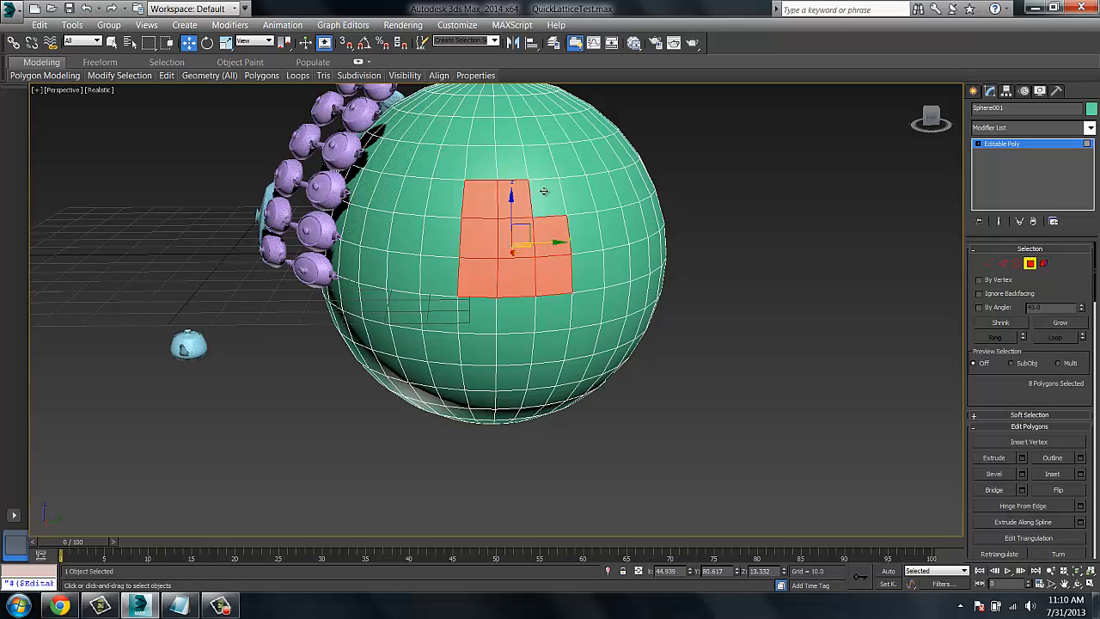
left_click(545, 194, "ctrl")
Step: Open the polyLattice2 options for the selected three-by-three polygon block and set Direction to left
middle_click_drag(479, 270, 519, 263)
right_click(282, 252)
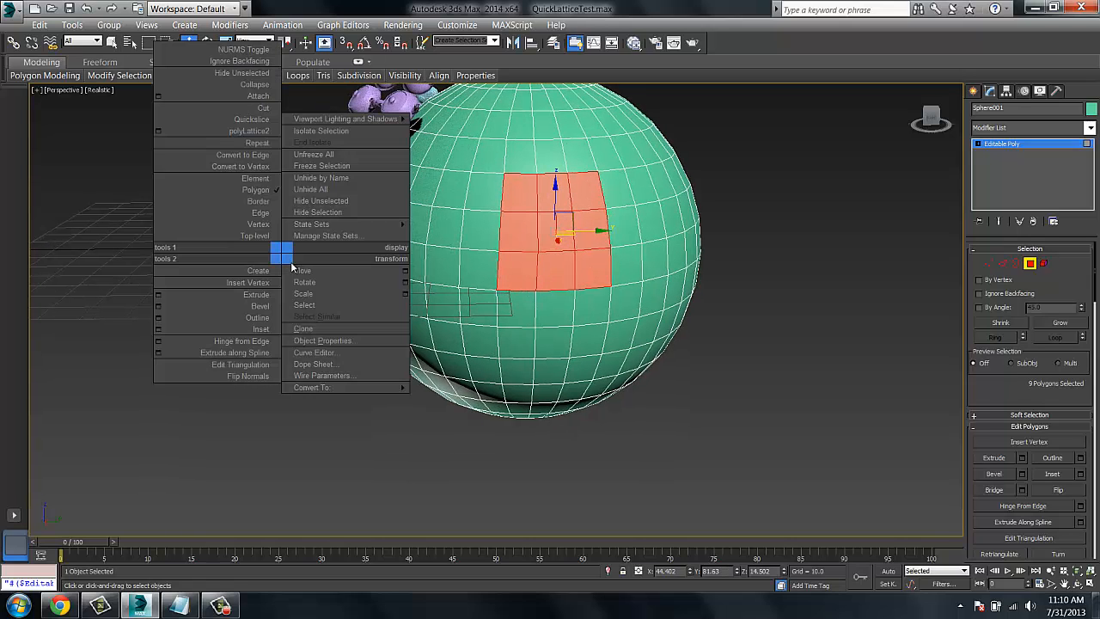
left_click(158, 131)
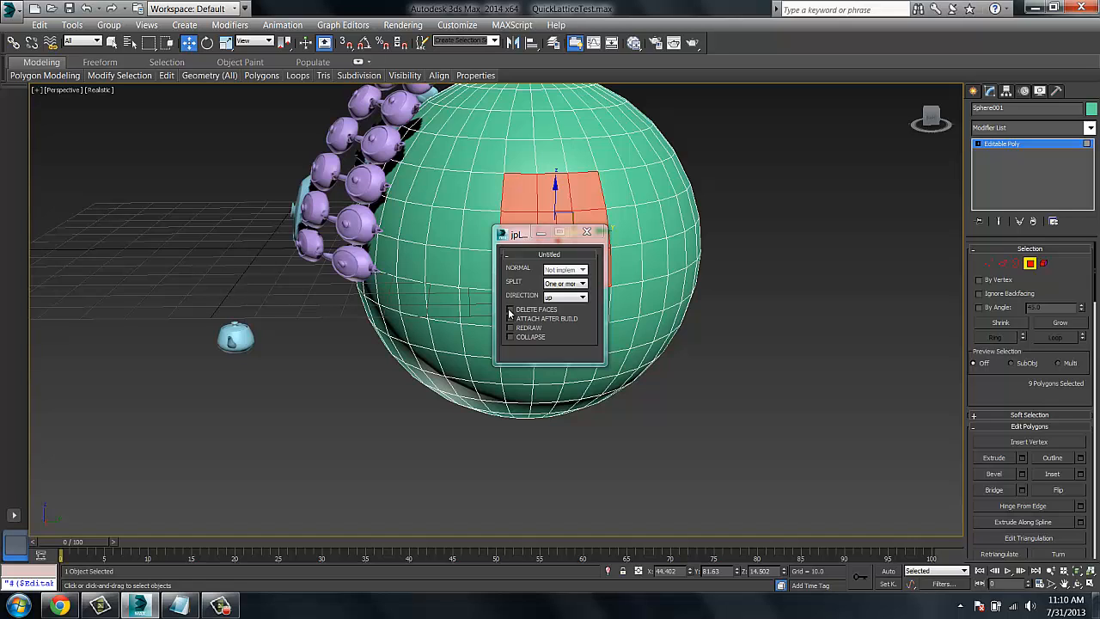
left_click_drag(513, 234, 91, 121)
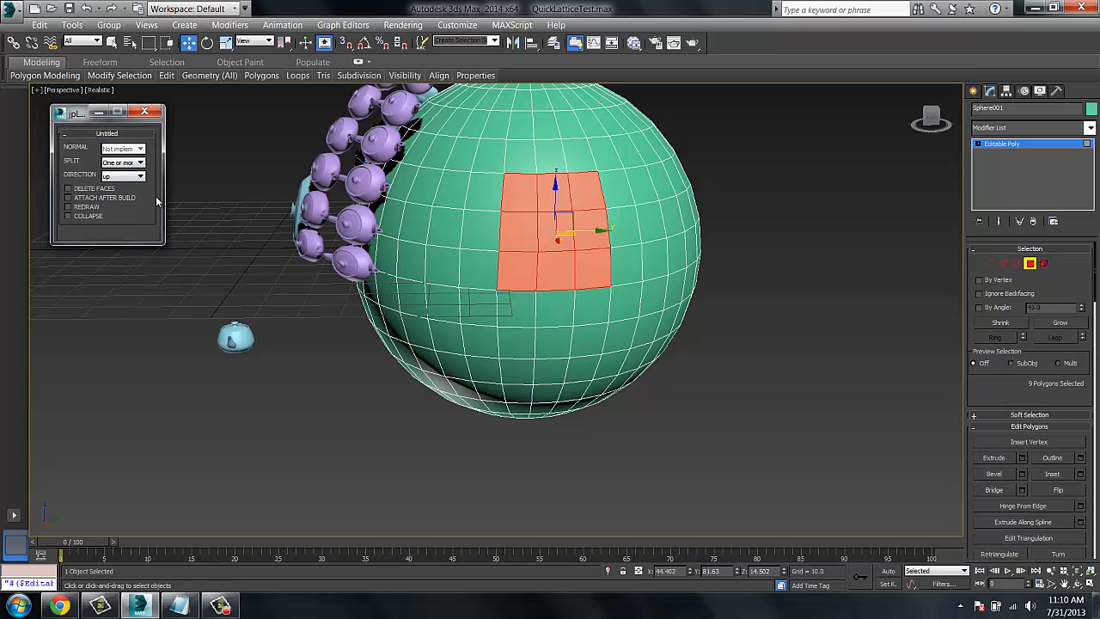
left_click(139, 178)
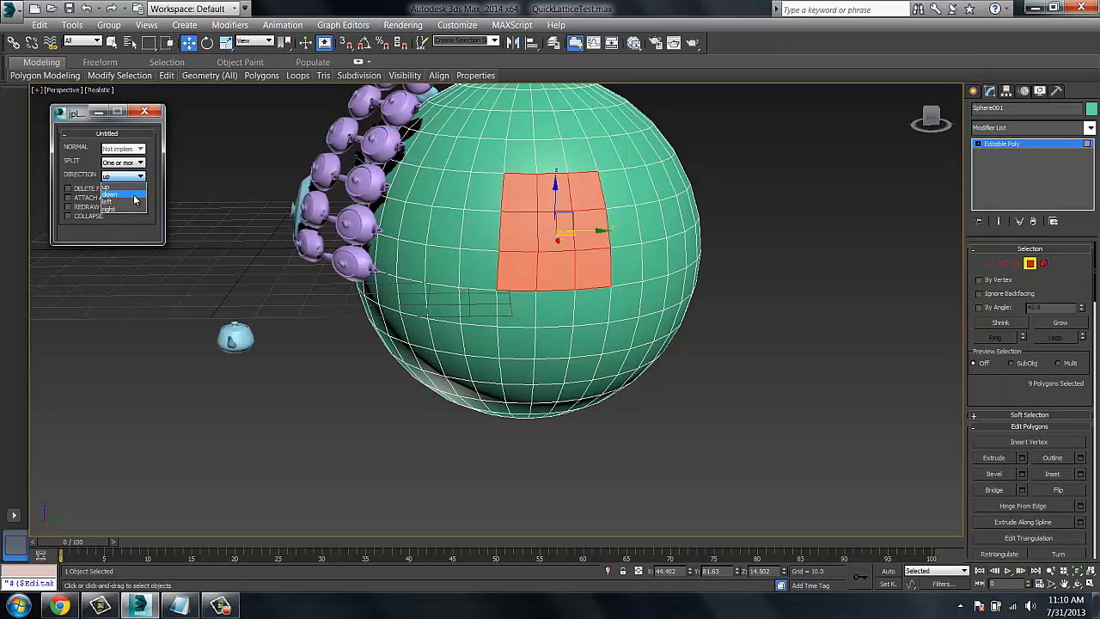
left_click(135, 203)
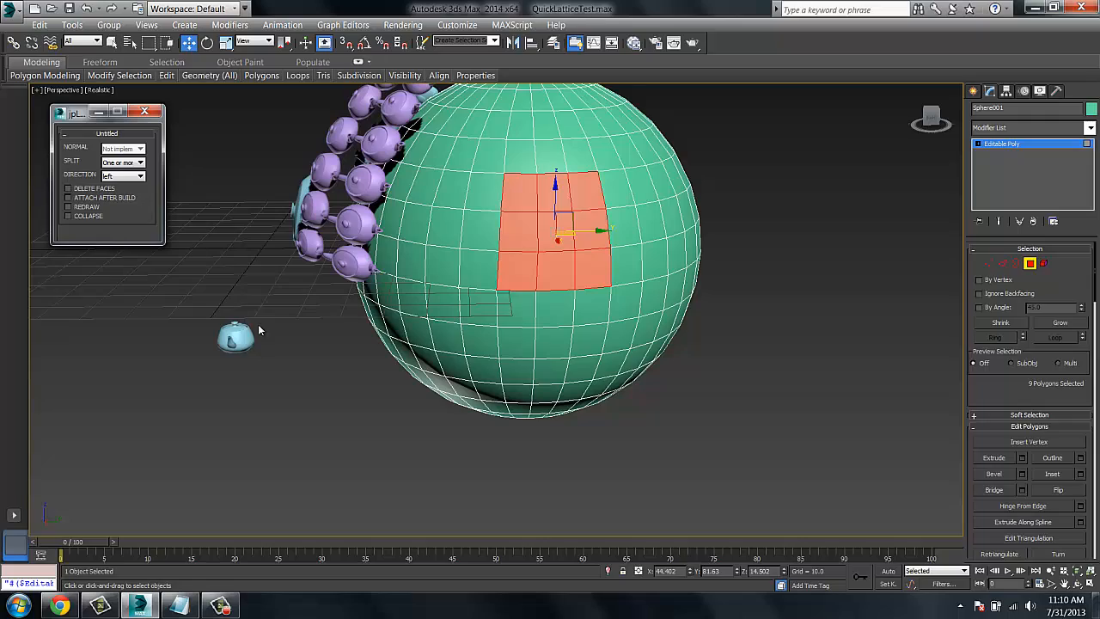
Step: Leave the sphere's polygon level, select the source teapot and examine its orientation relative to the sphere from several angles
middle_click_drag(276, 324, 408, 399)
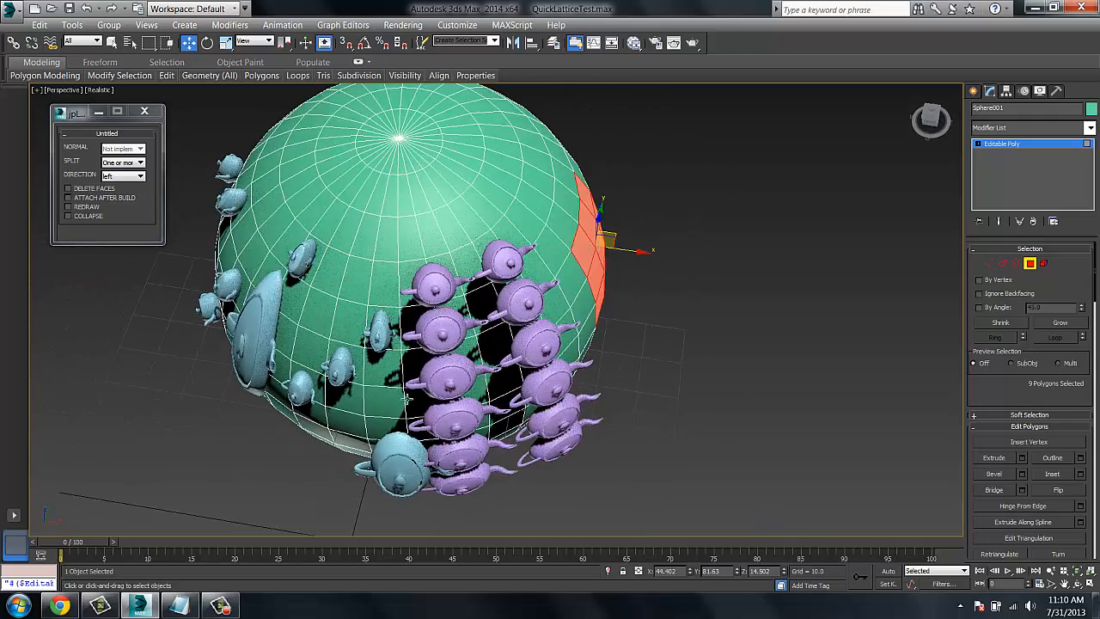
scroll(439, 357, "up", 10)
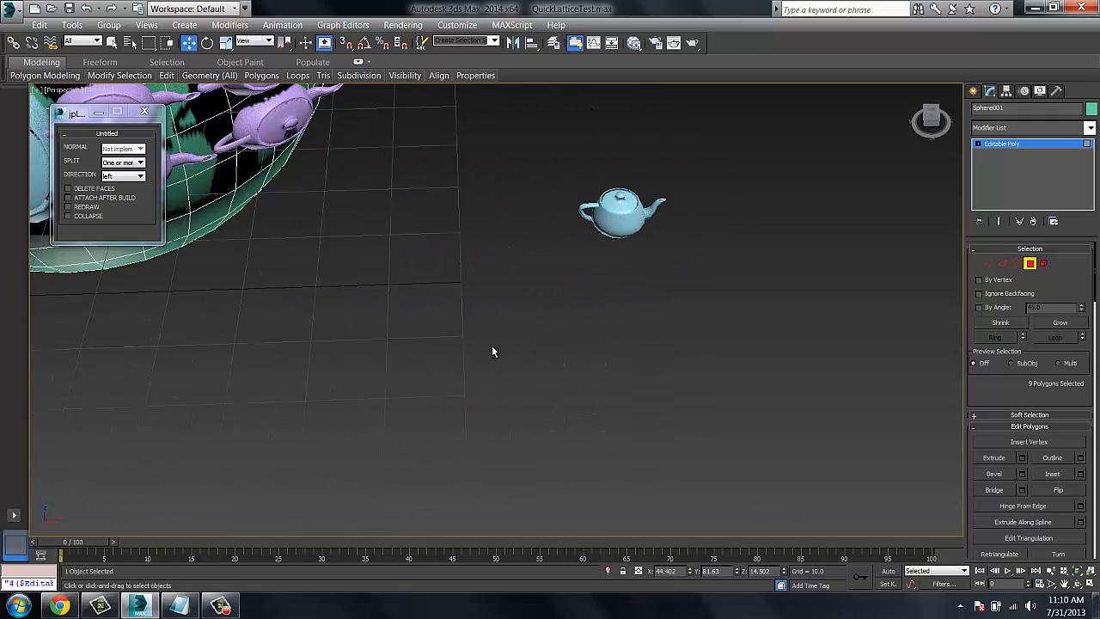
right_click(584, 244)
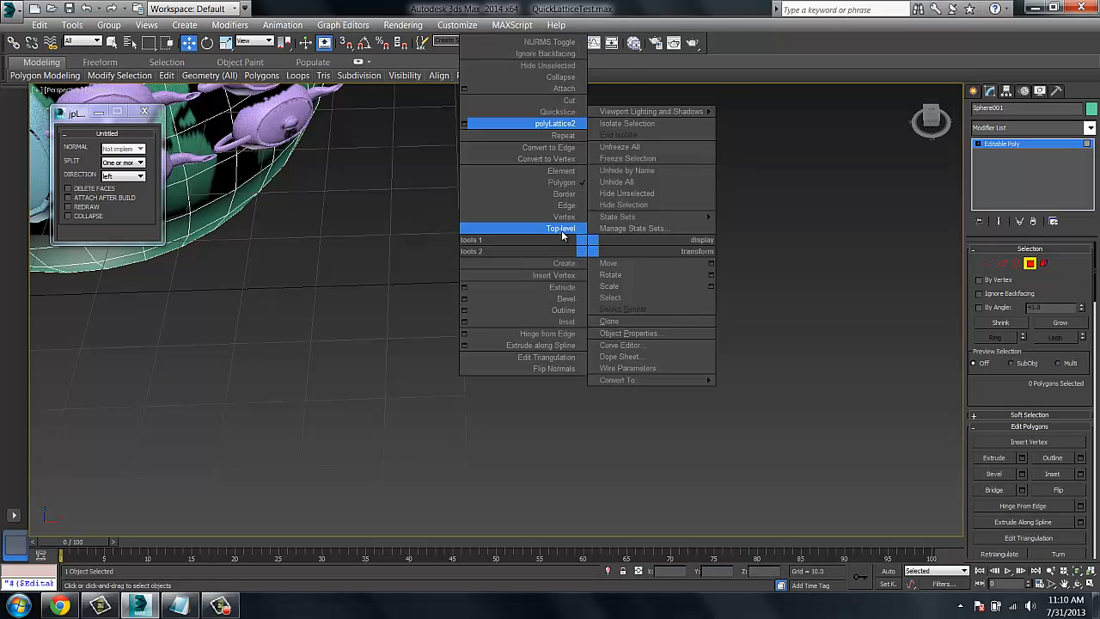
left_click(554, 230)
left_click(612, 209)
middle_click_drag(651, 257, 555, 318)
middle_click_drag(596, 292, 509, 323, "alt")
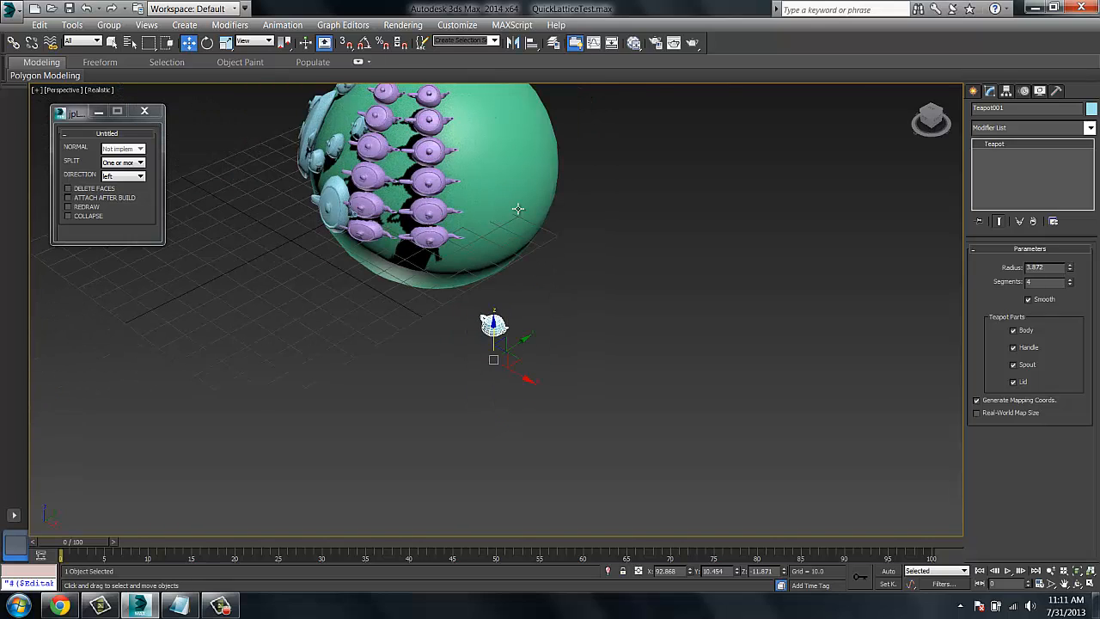
middle_click_drag(564, 336, 593, 361, "alt")
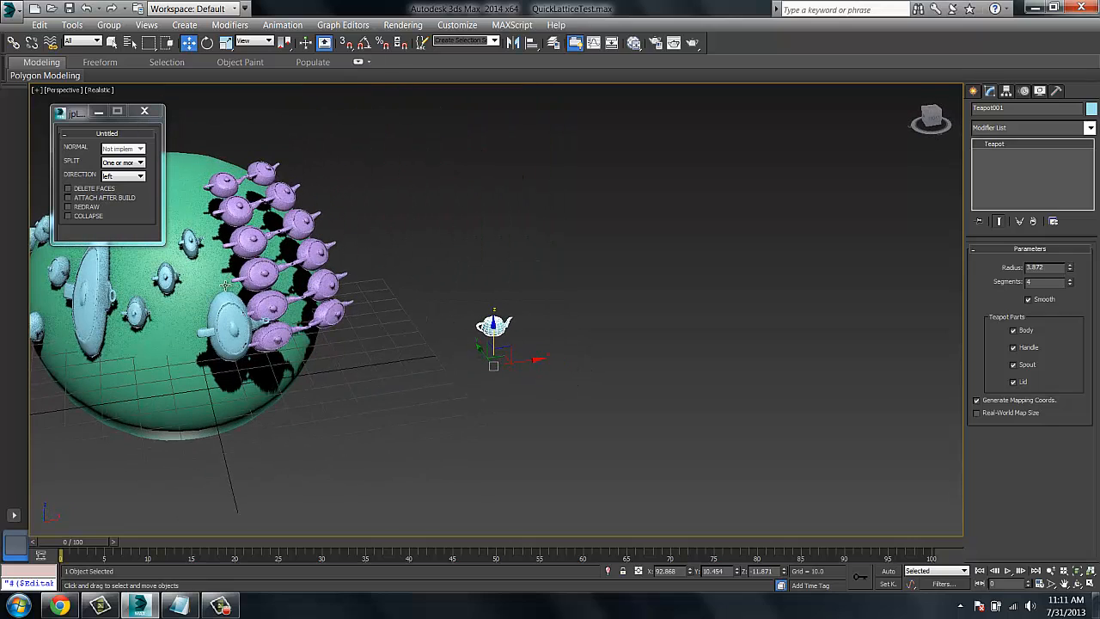
middle_click_drag(275, 291, 327, 268)
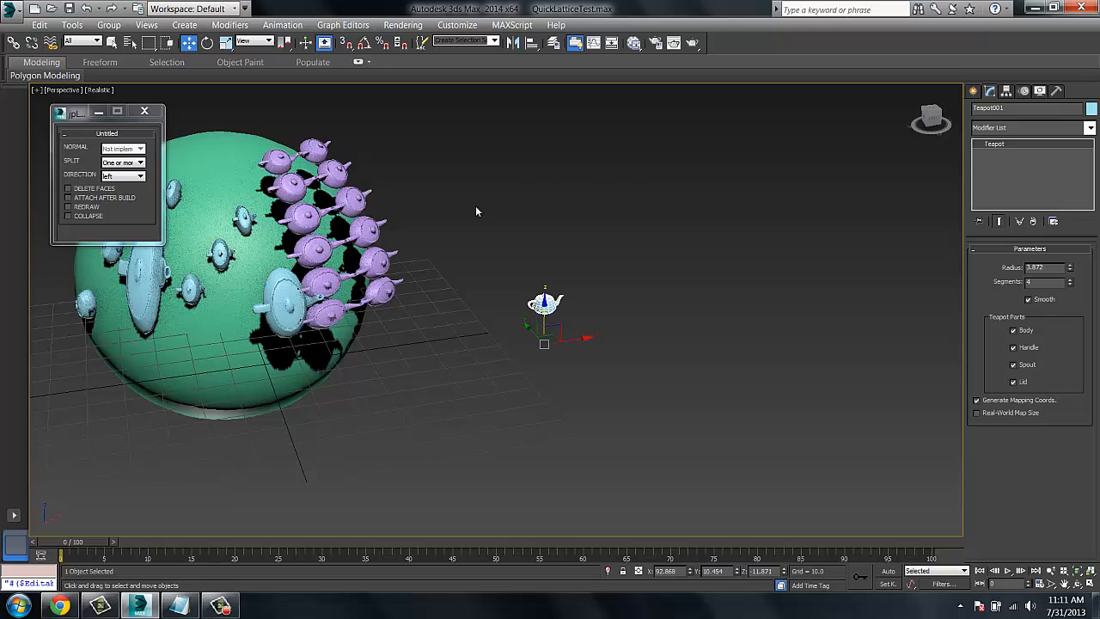
middle_click_drag(476, 211, 542, 288, "alt")
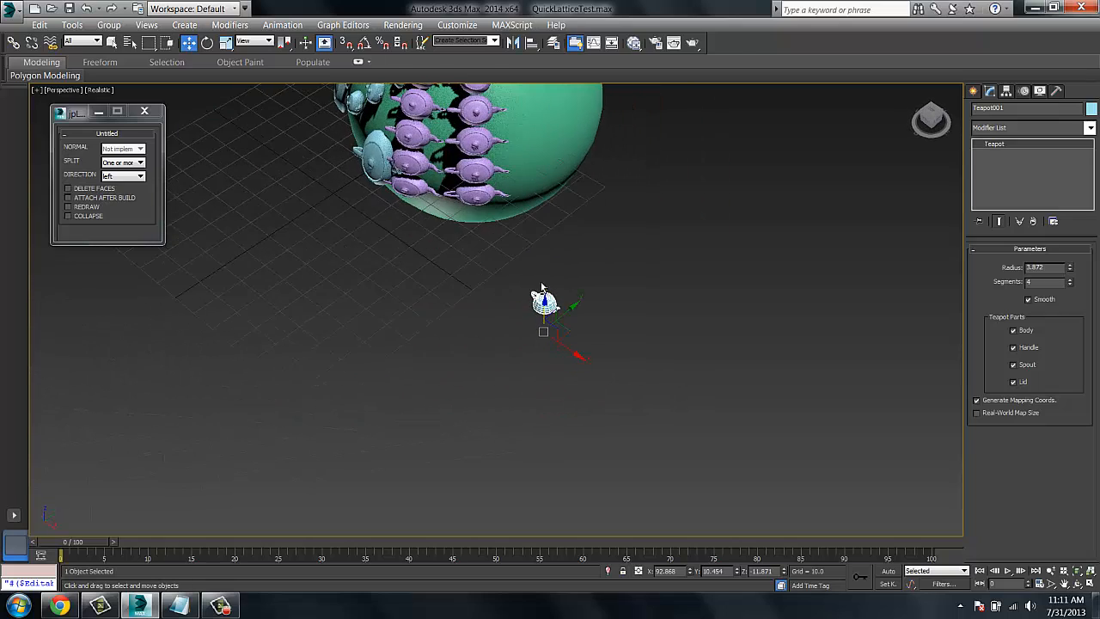
middle_click_drag(529, 159, 458, 201)
middle_click_drag(486, 308, 482, 279)
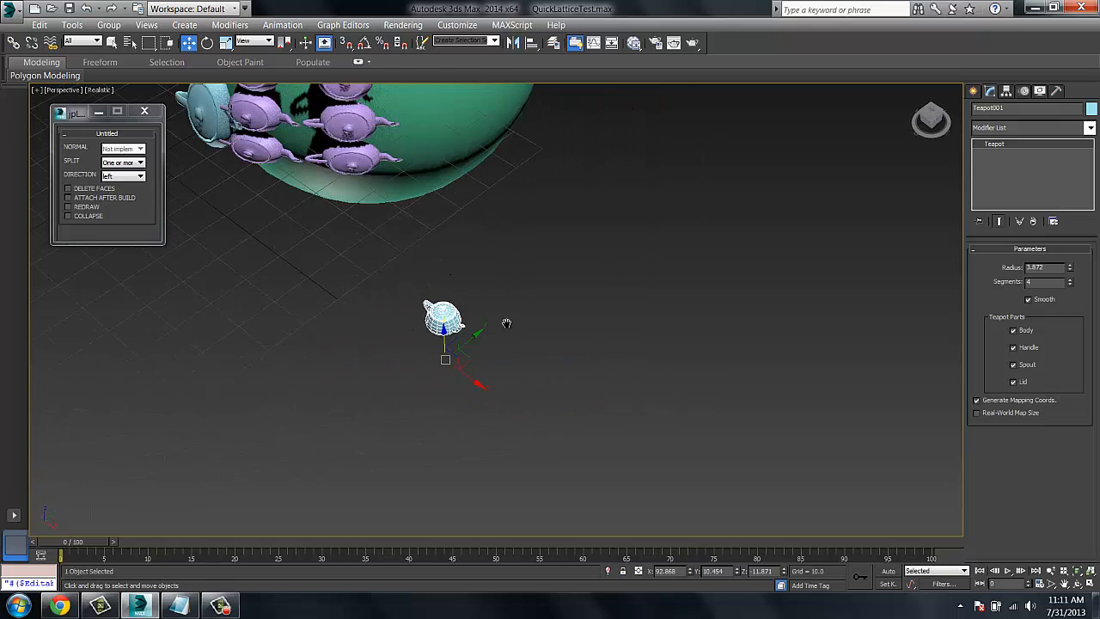
middle_click_drag(506, 323, 488, 342)
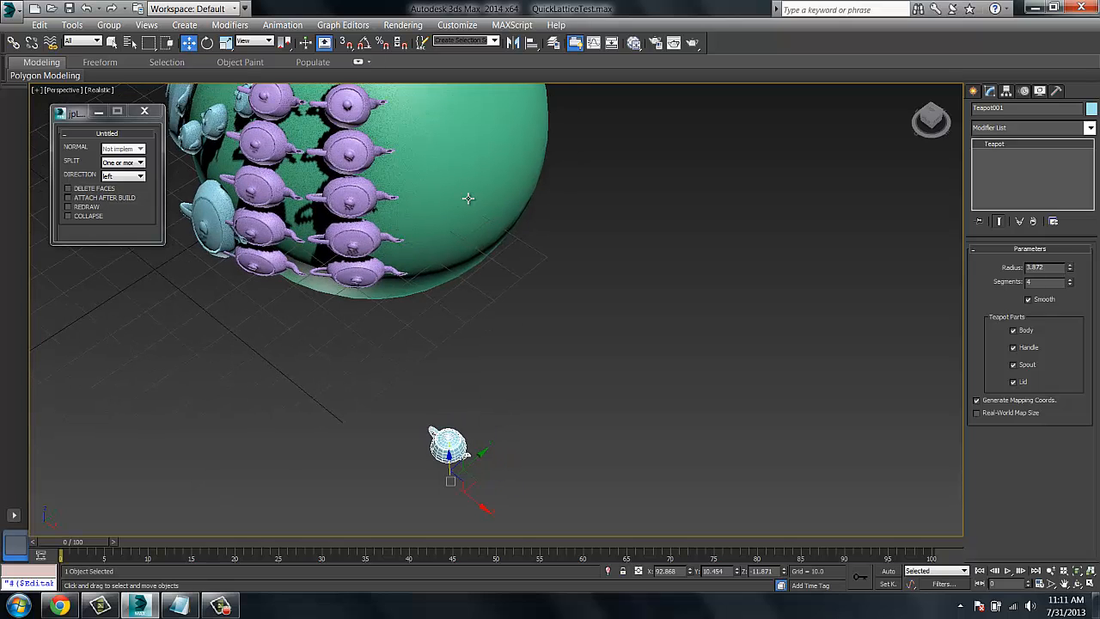
Step: Reselect the sphere and, at polygon level, pick a three-by-three block of polygons on its empty side
left_click(468, 205)
middle_click_drag(513, 263, 450, 290)
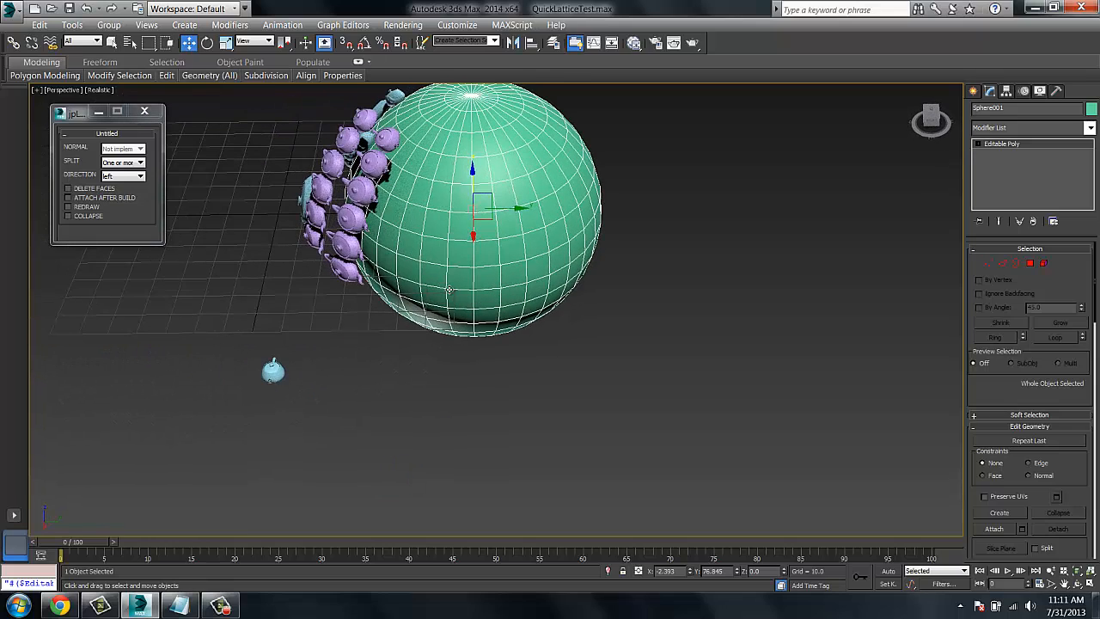
key("4")
left_click(462, 207)
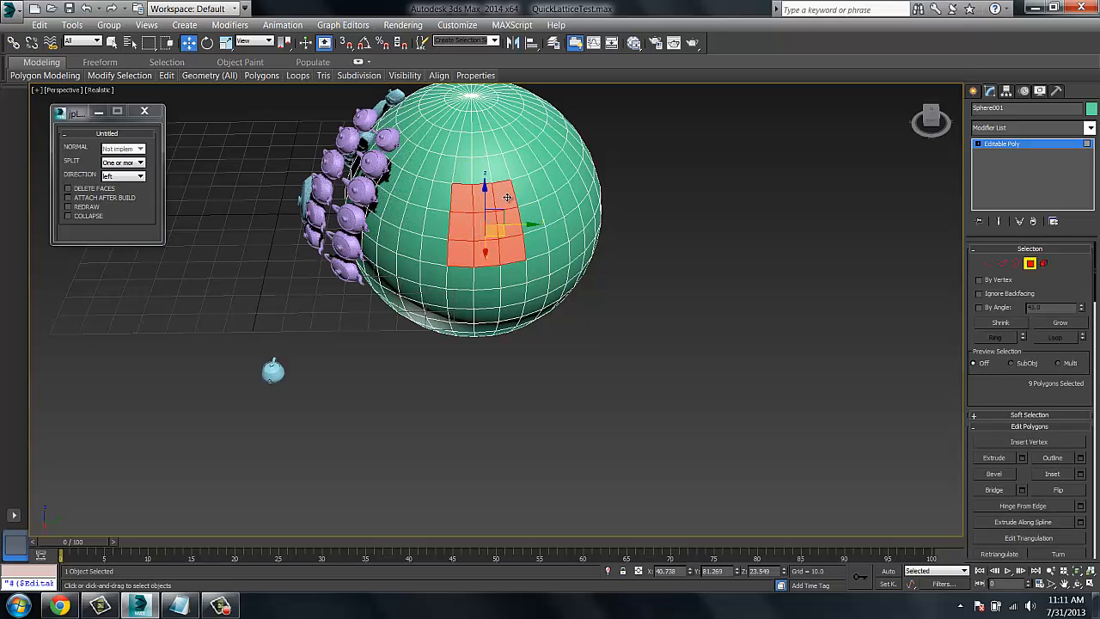
middle_click_drag(453, 247, 388, 234)
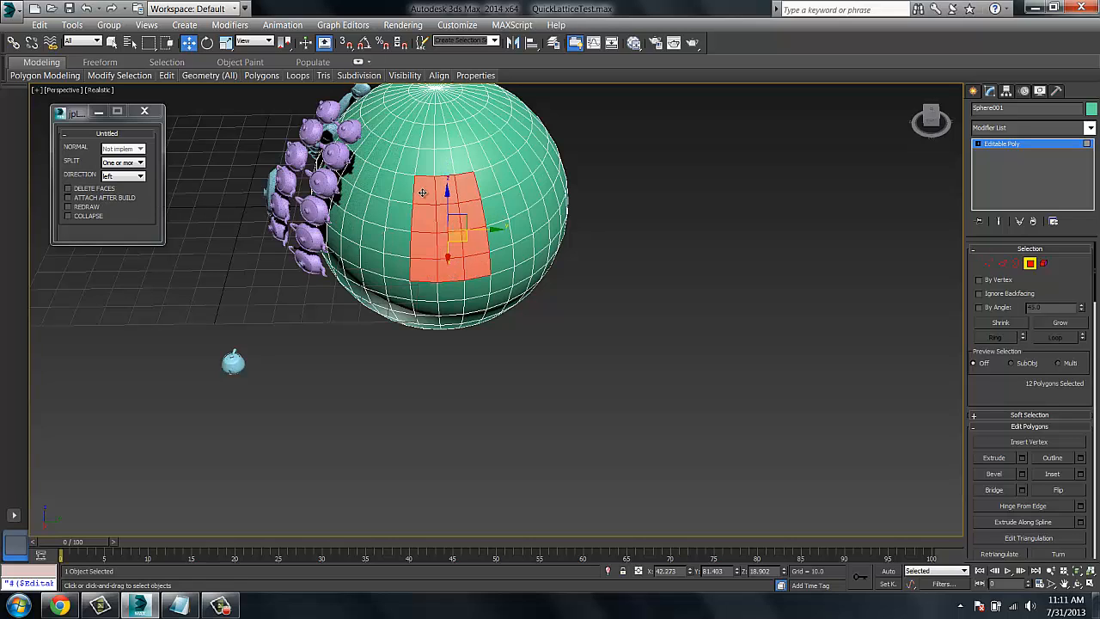
middle_click_drag(434, 213, 225, 245)
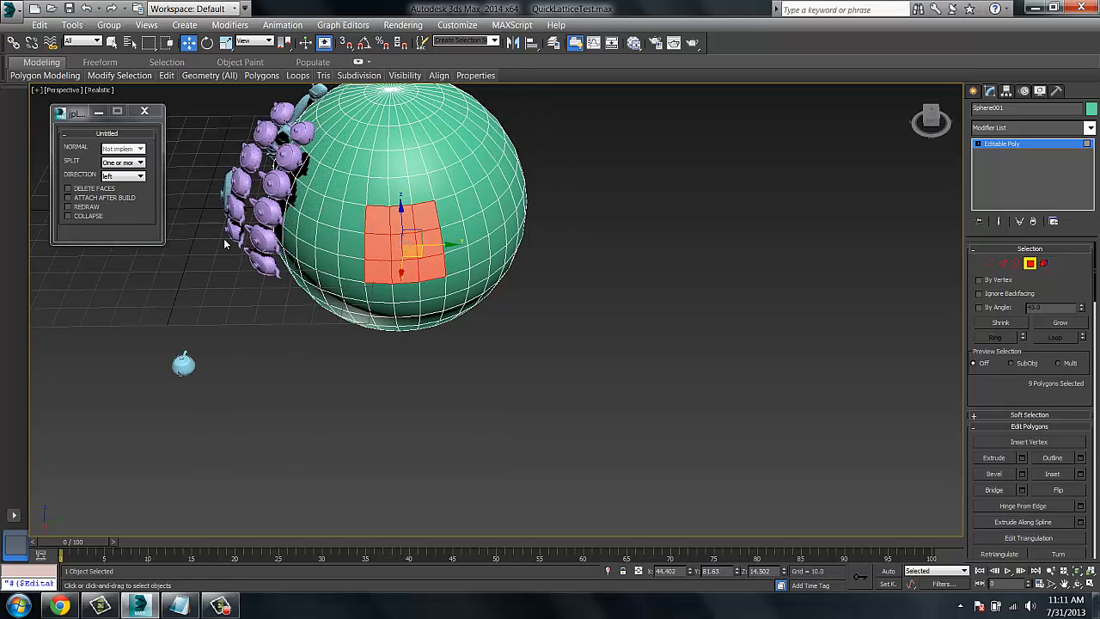
Step: Run polyLattice2 on the three-by-three block, using the loose teapot beside the sphere as the source object
right_click(351, 270)
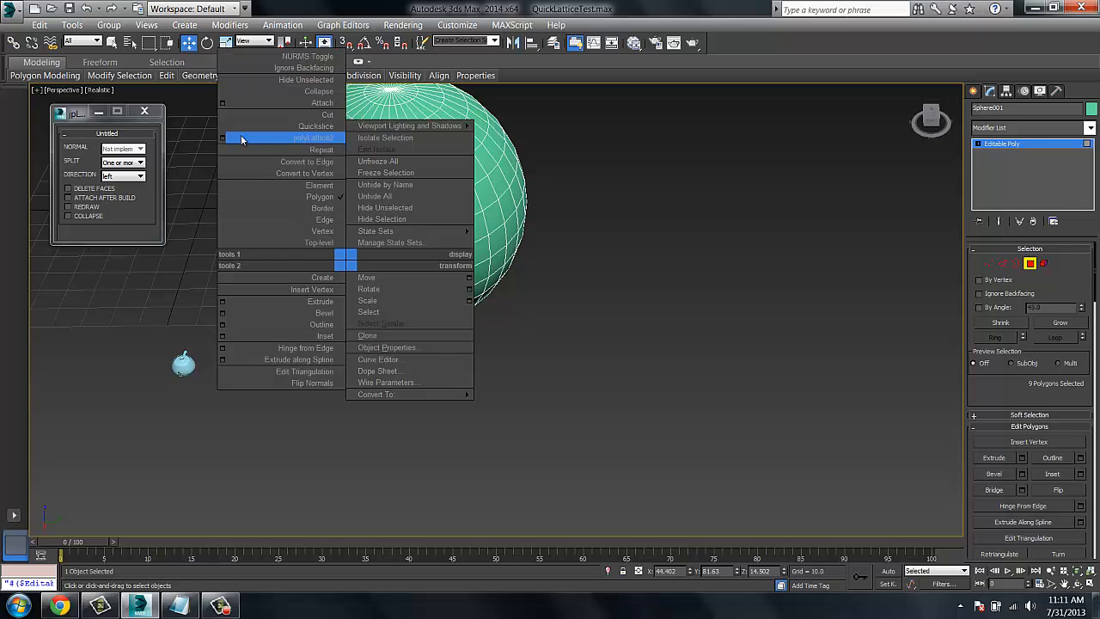
left_click(306, 135)
left_click(184, 365)
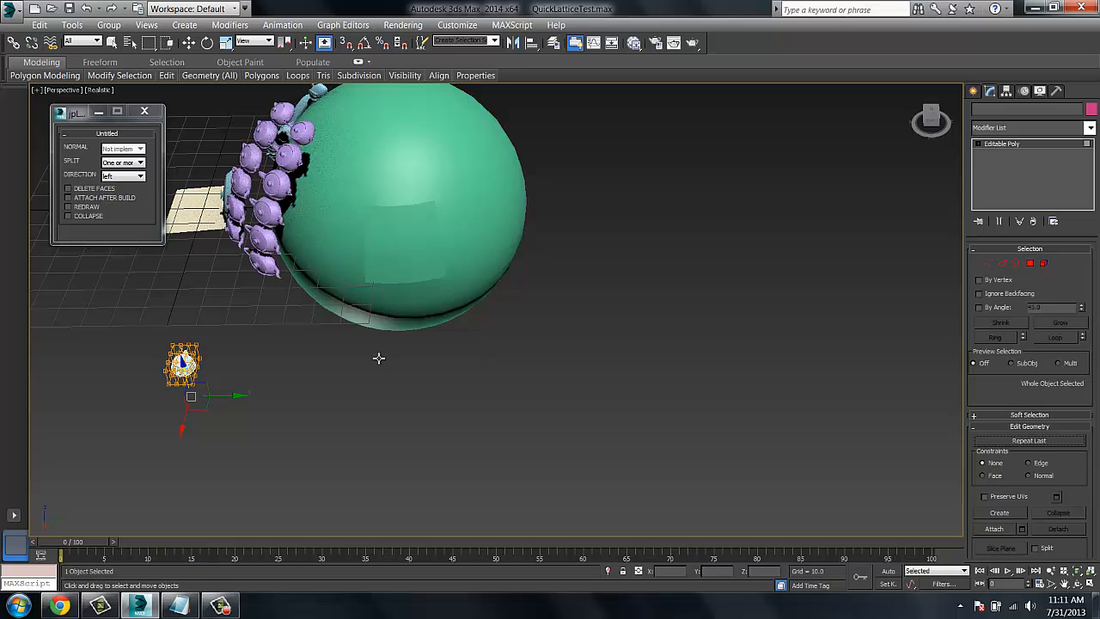
key("4")
key("4")
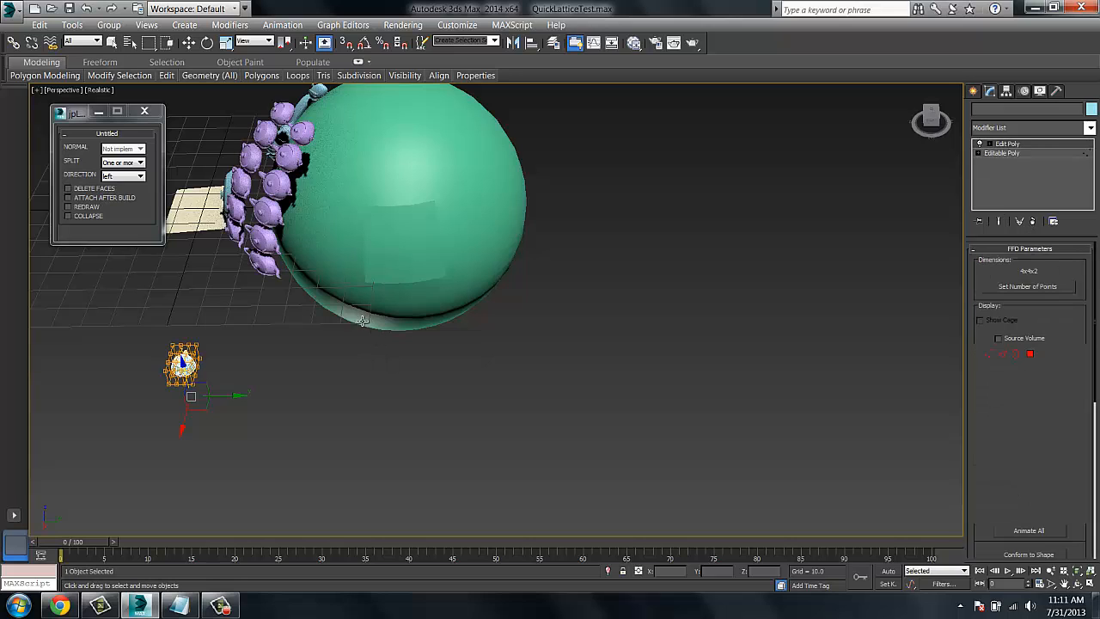
key("1")
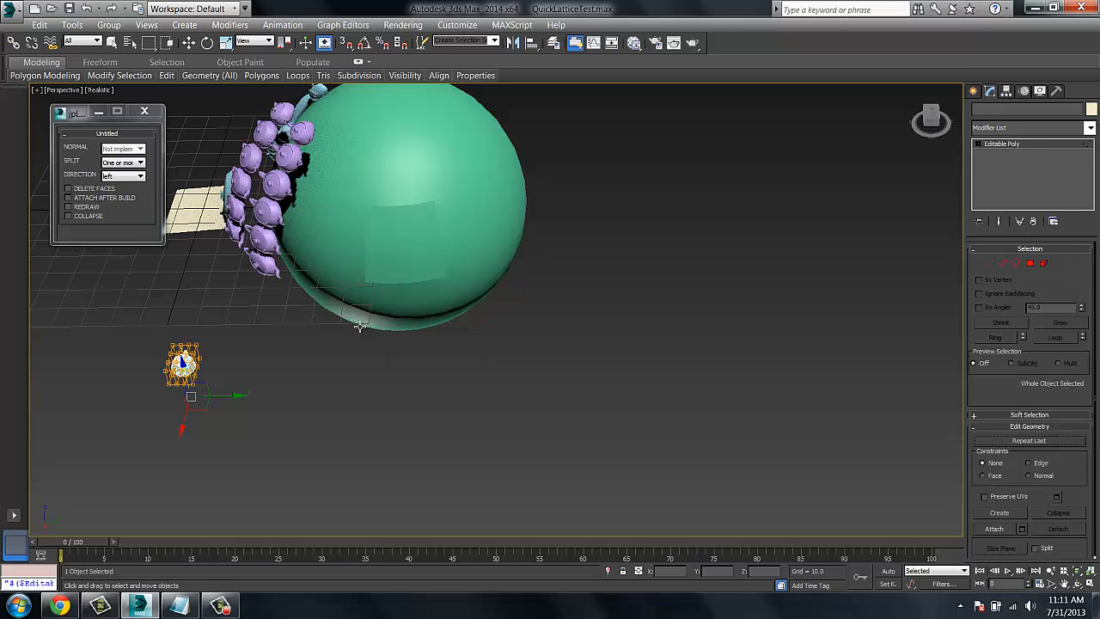
Step: Inspect the new teapots against the earlier rows from several sides and close the polyLattice2 options
middle_click_drag(360, 328, 424, 344)
scroll(423, 344, "up", 3)
left_click(329, 336)
middle_click_drag(374, 308, 370, 342)
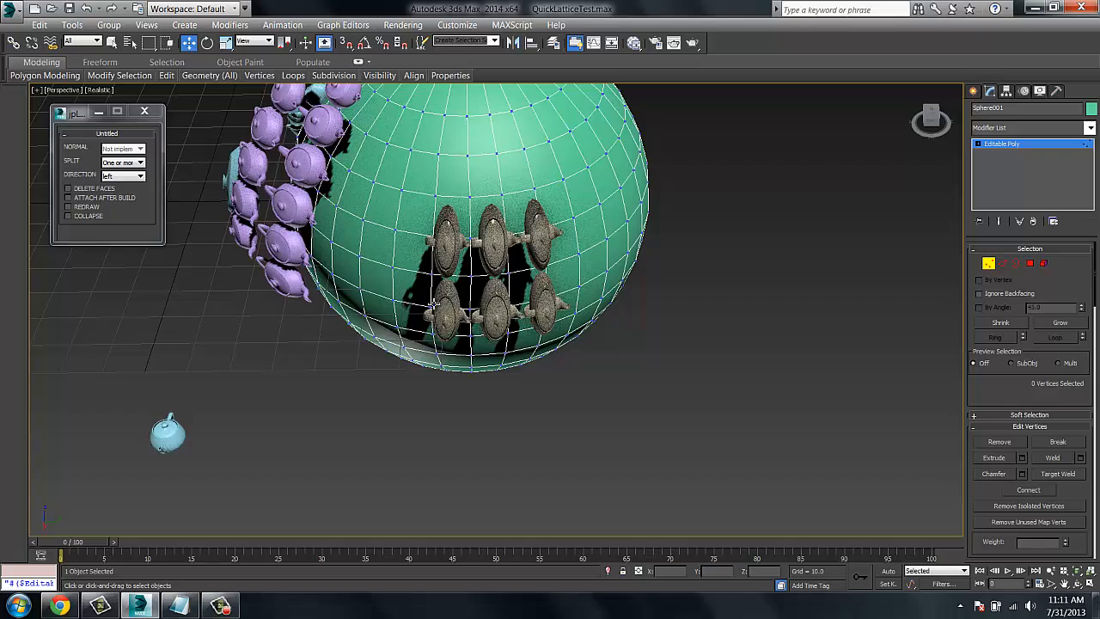
middle_click_drag(434, 302, 260, 330, "alt")
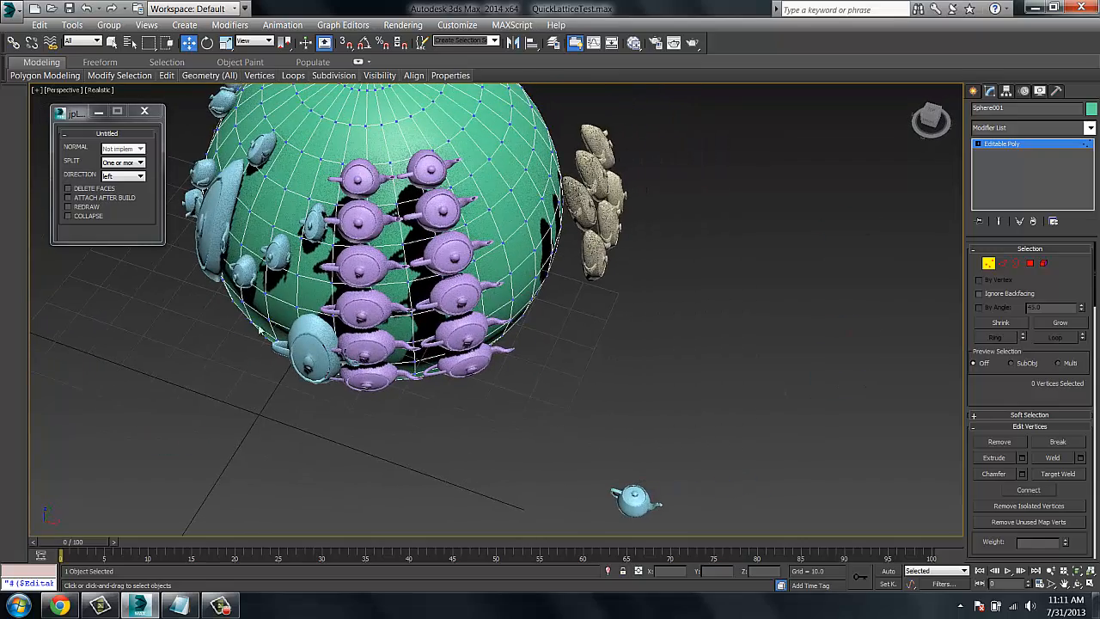
left_click(144, 112)
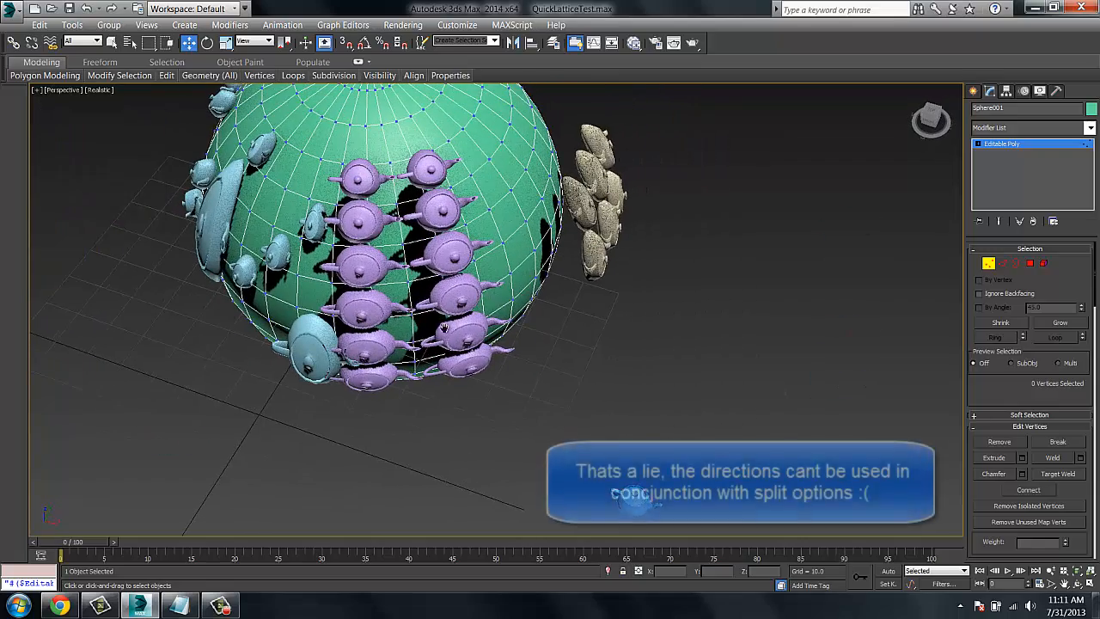
middle_click_drag(361, 378, 386, 367, "alt")
scroll(384, 369, "up", 3)
left_click(220, 606)
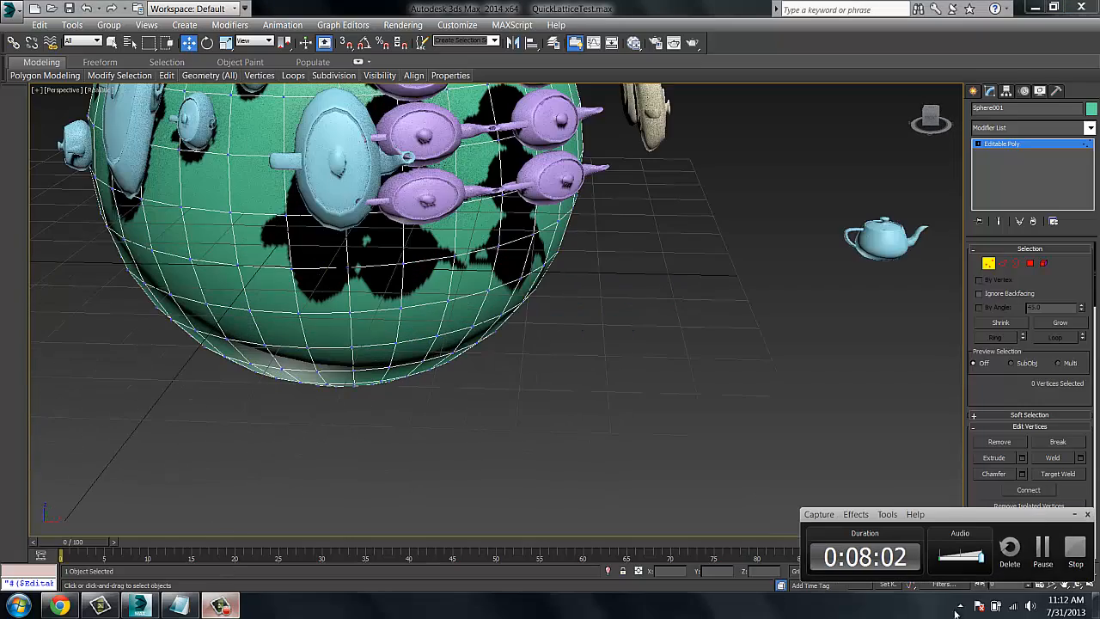